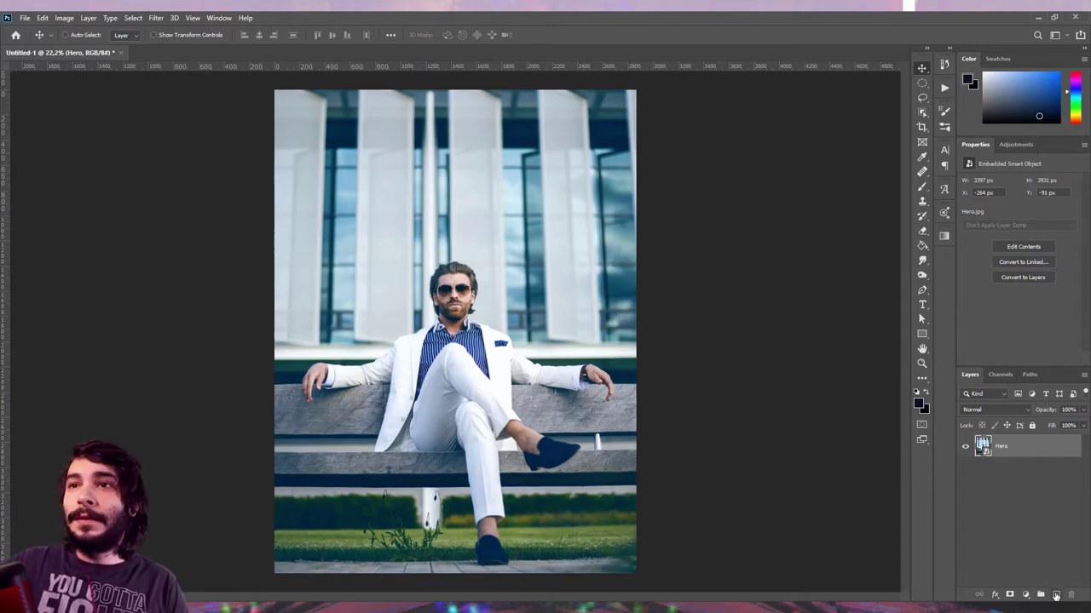
Step: Add a new empty layer above Hero and name it FIX 1
{"action": "left_click", "coordinate": [1056, 588]}
{"action": "double_click", "coordinate": [1005, 445]}
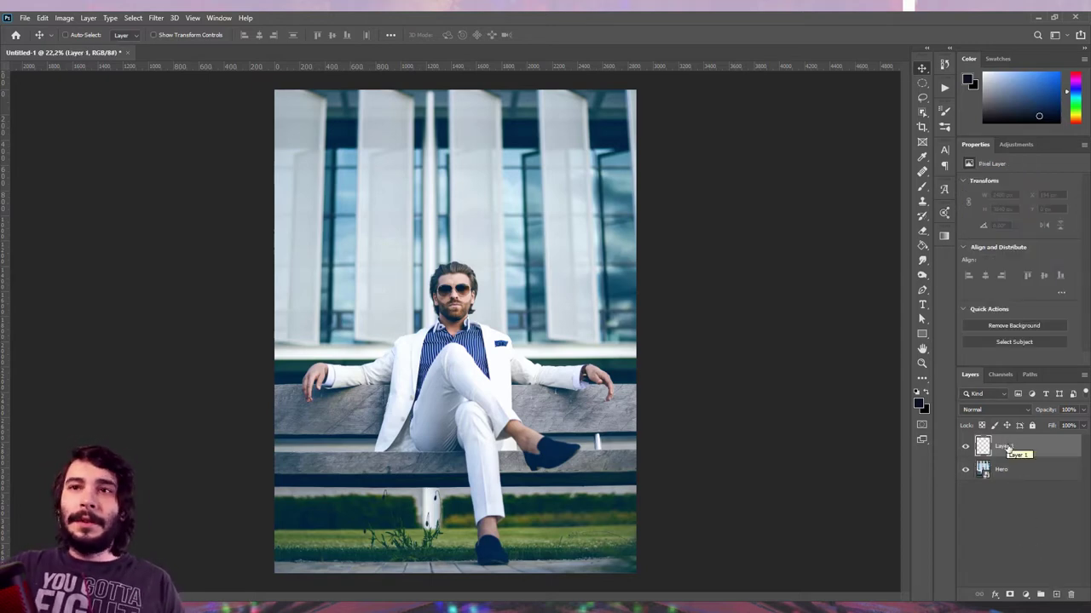
{"action": "key", "text": "Return"}
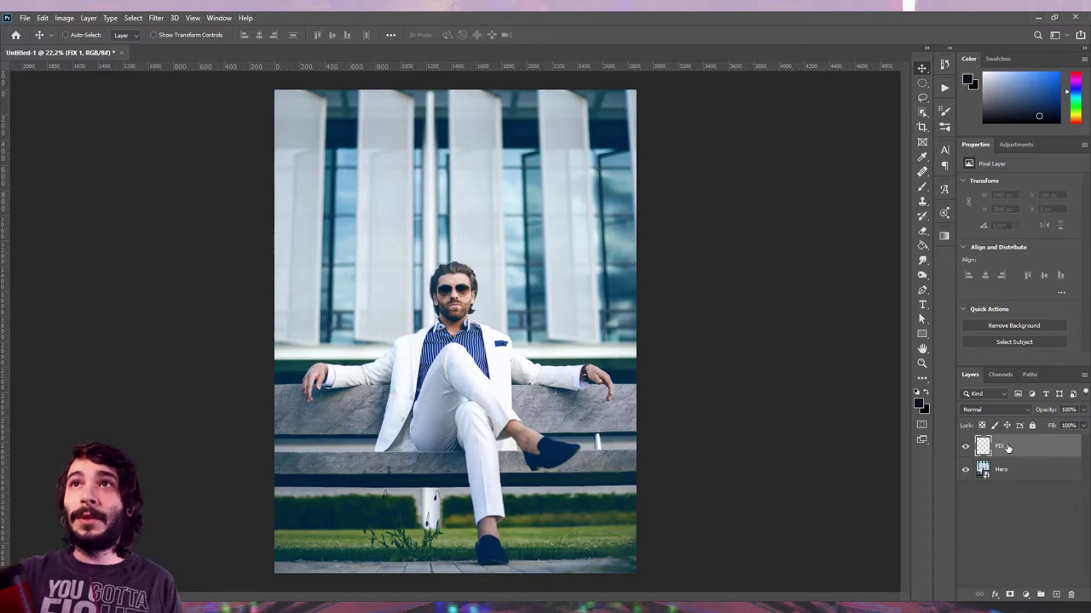
Step: Select the Clone Stamp tool with Sample set to Current & Below
{"action": "left_click", "coordinate": [921, 201]}
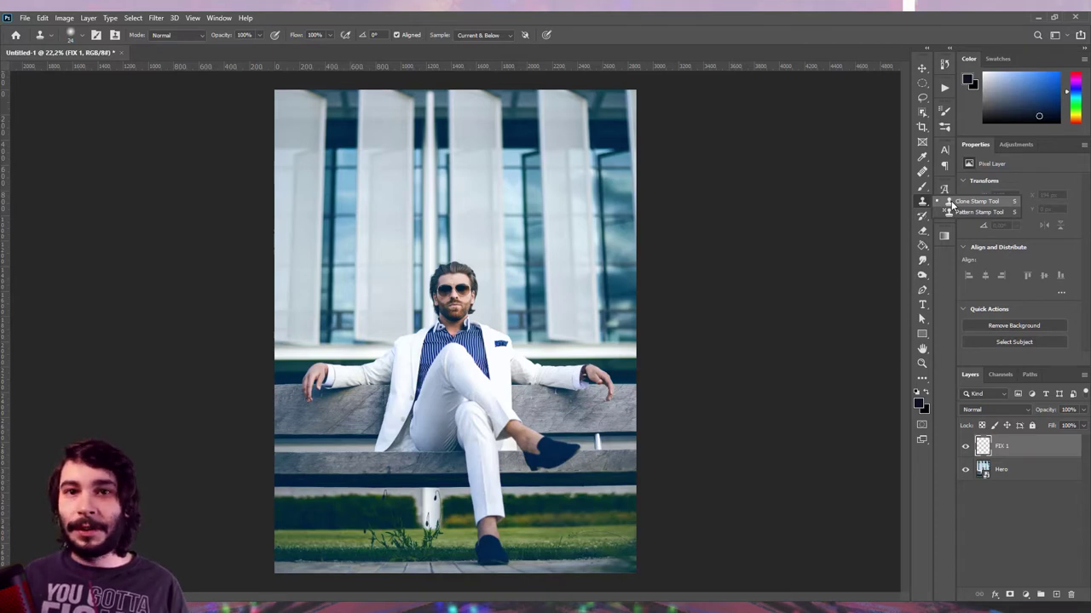
{"action": "left_click", "coordinate": [922, 171]}
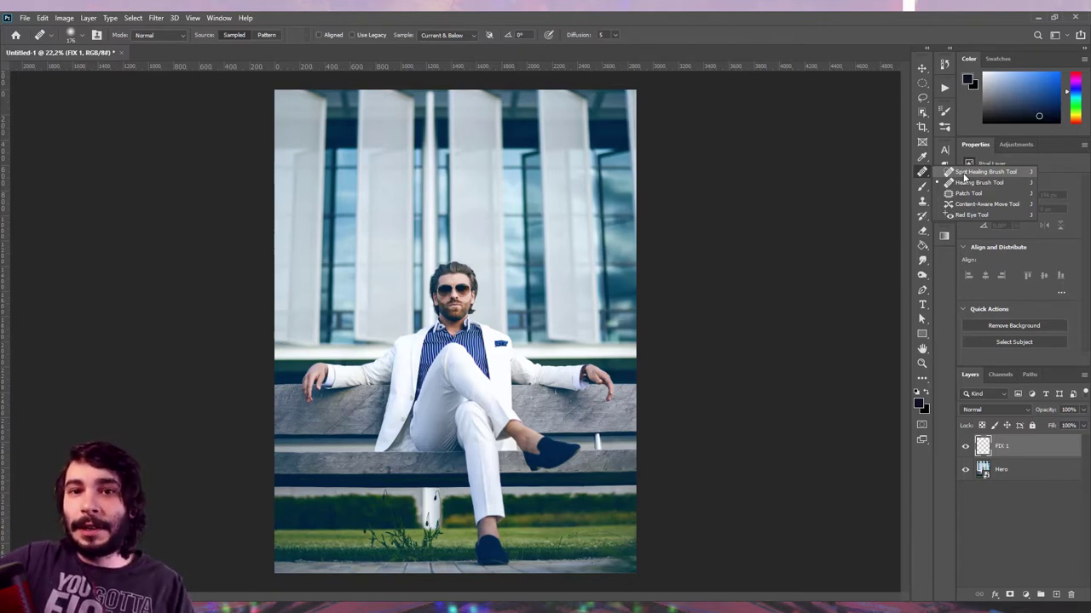
{"action": "key", "text": "Escape"}
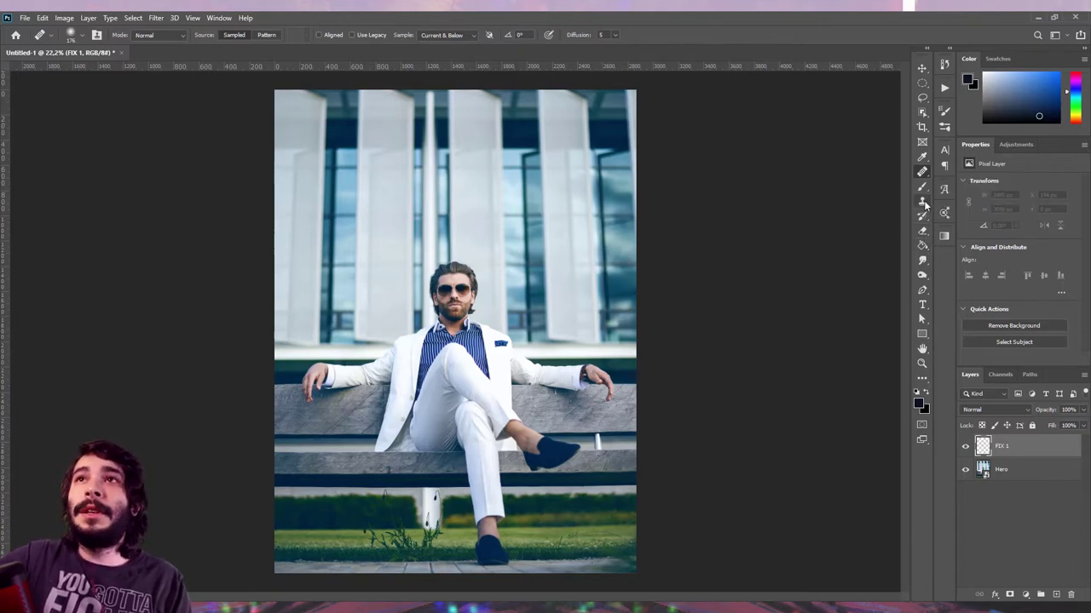
{"action": "left_click", "coordinate": [923, 203]}
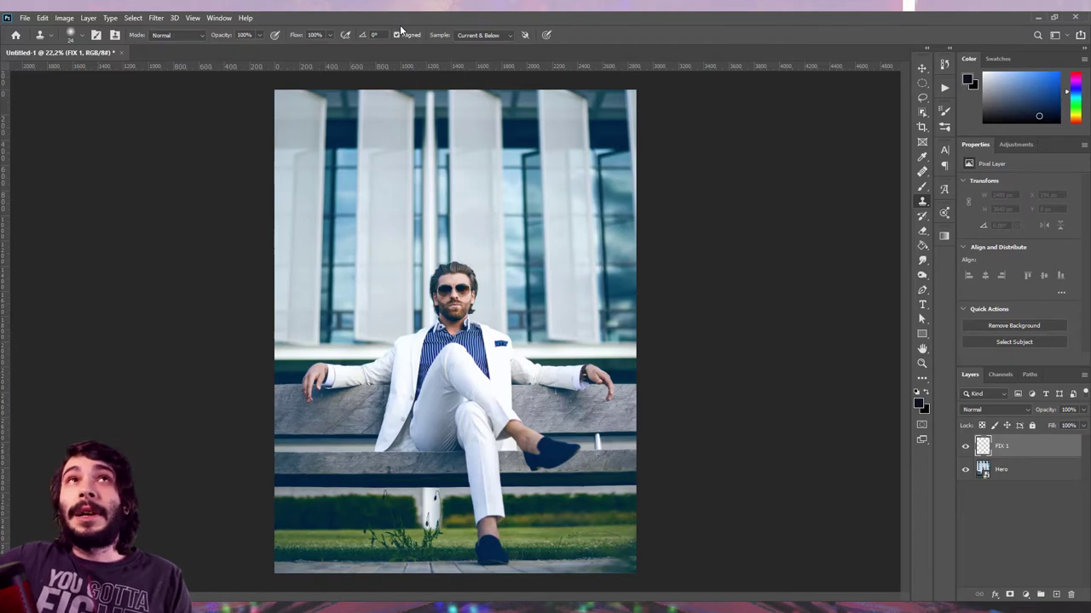
{"action": "left_click", "coordinate": [465, 35]}
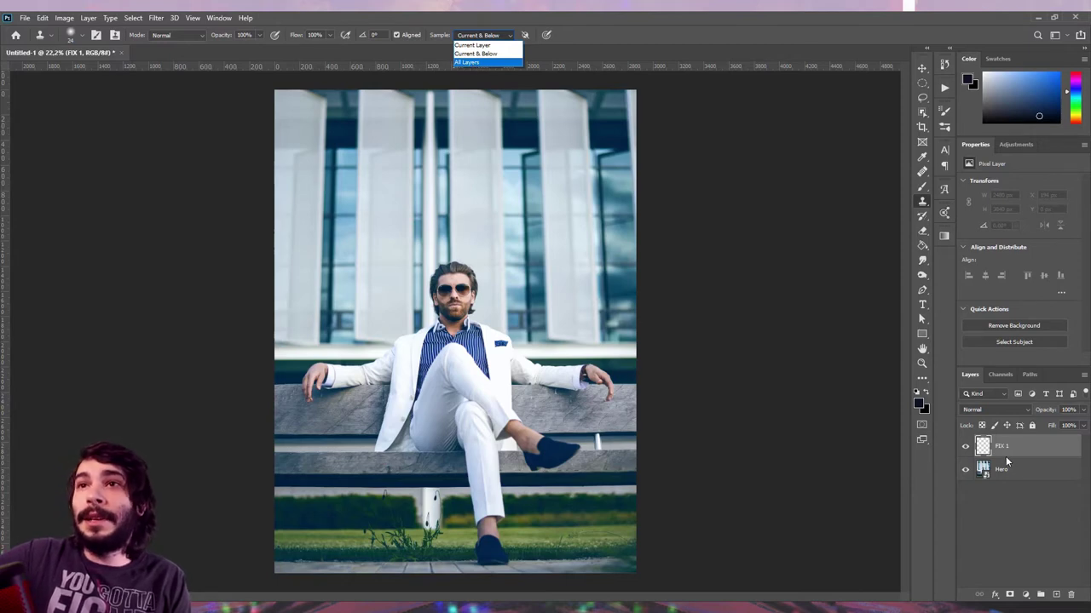
{"action": "left_click", "coordinate": [502, 53]}
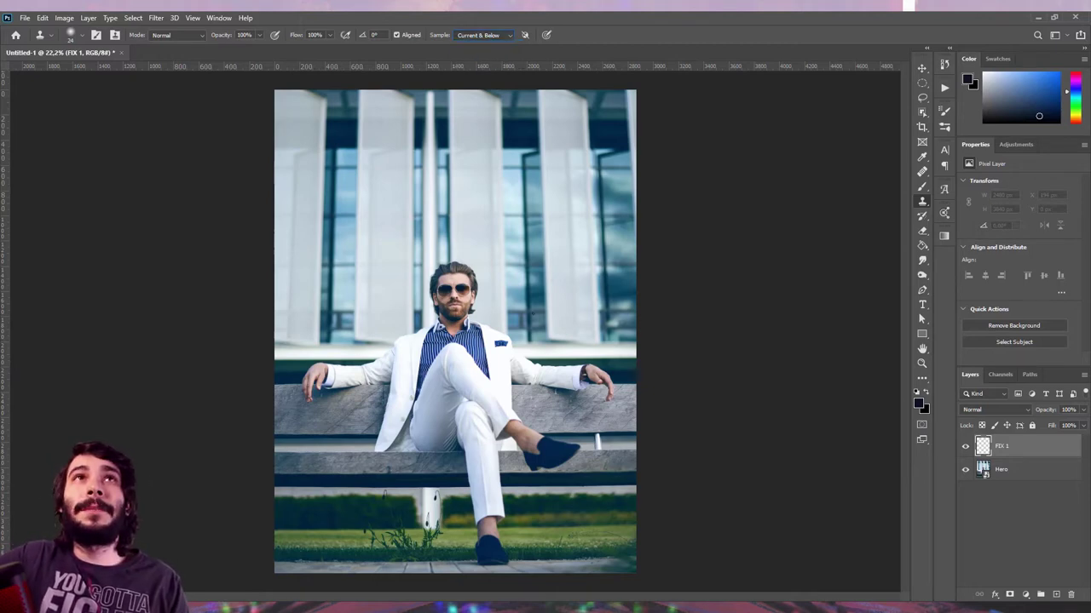
Step: Enlarge the clone brush to 313, sample the building, and paint columns over the hair
{"action": "left_click_drag", "start_coordinate": [446, 261], "coordinate": [430, 222]}
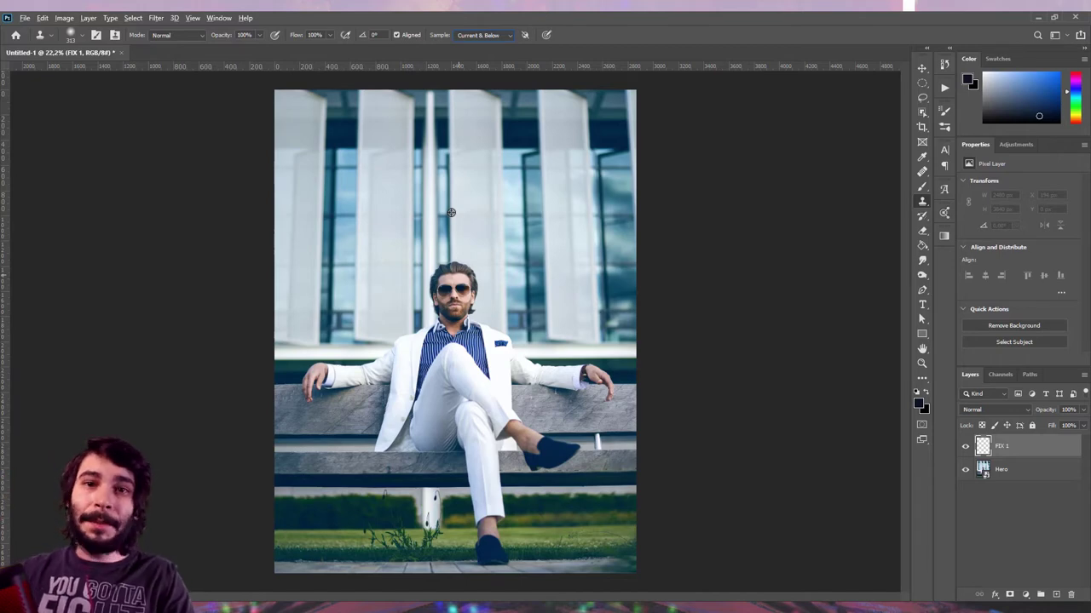
{"action": "scroll", "coordinate": [451, 212], "scroll_direction": "up", "scroll_amount": 5}
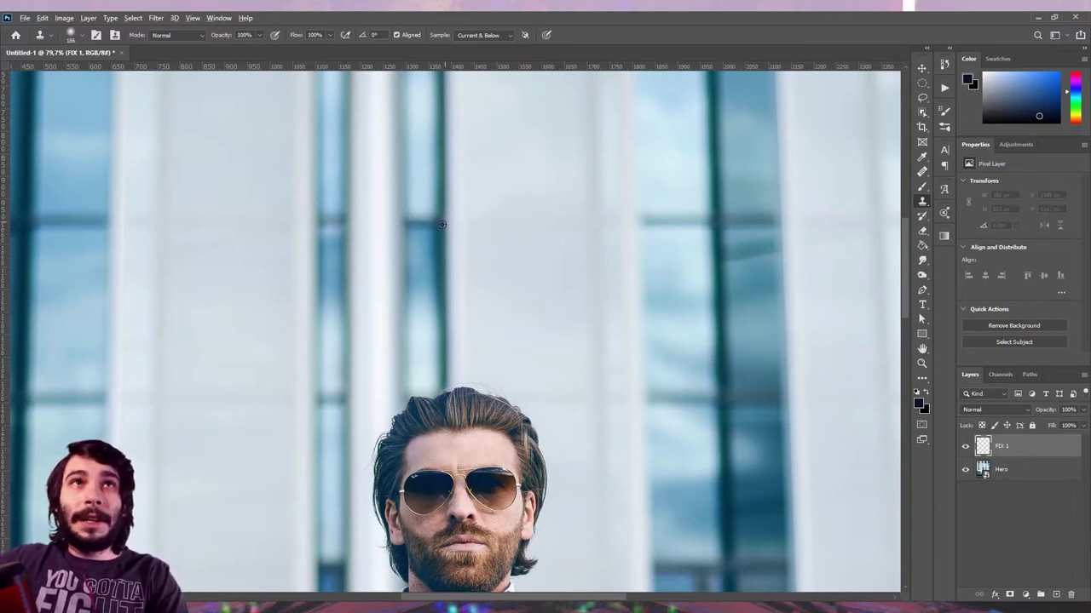
{"action": "left_click", "coordinate": [448, 224], "text": "alt"}
{"action": "left_click_drag", "start_coordinate": [445, 412], "coordinate": [507, 448]}
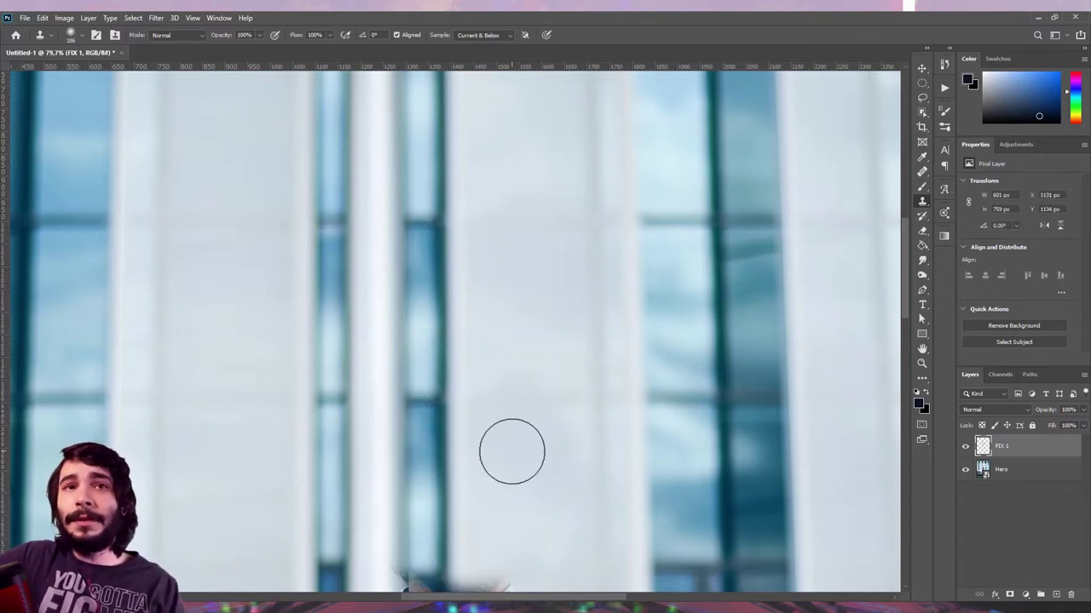
Step: Clone background over the neck and the dark area between the collars
{"action": "scroll", "coordinate": [507, 357], "scroll_direction": "down", "scroll_amount": 5}
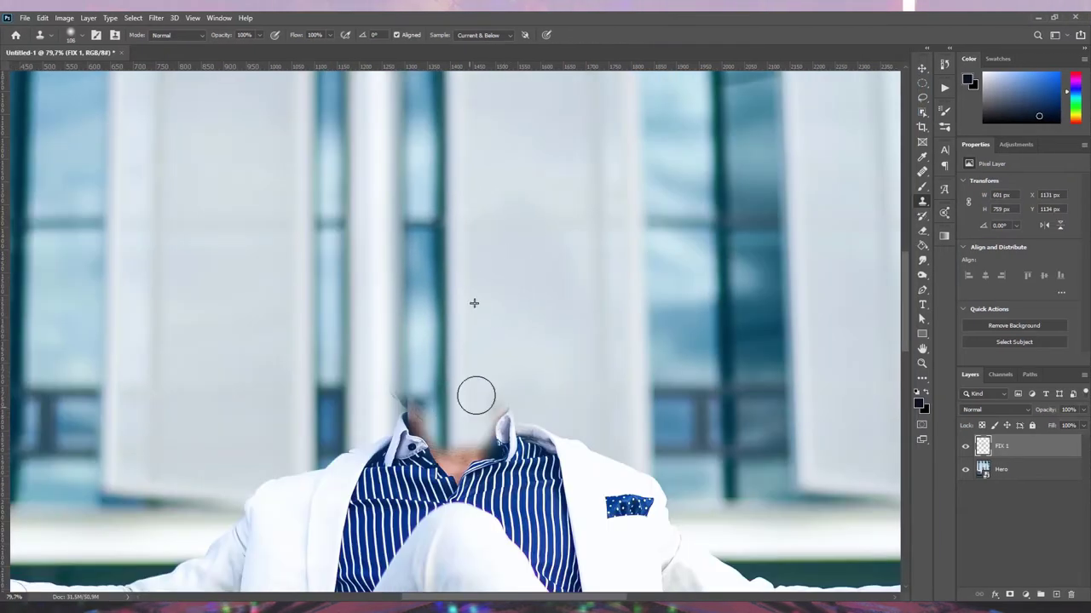
{"action": "scroll", "coordinate": [460, 409], "scroll_direction": "up", "scroll_amount": 3}
{"action": "left_click_drag", "start_coordinate": [460, 421], "coordinate": [513, 359]}
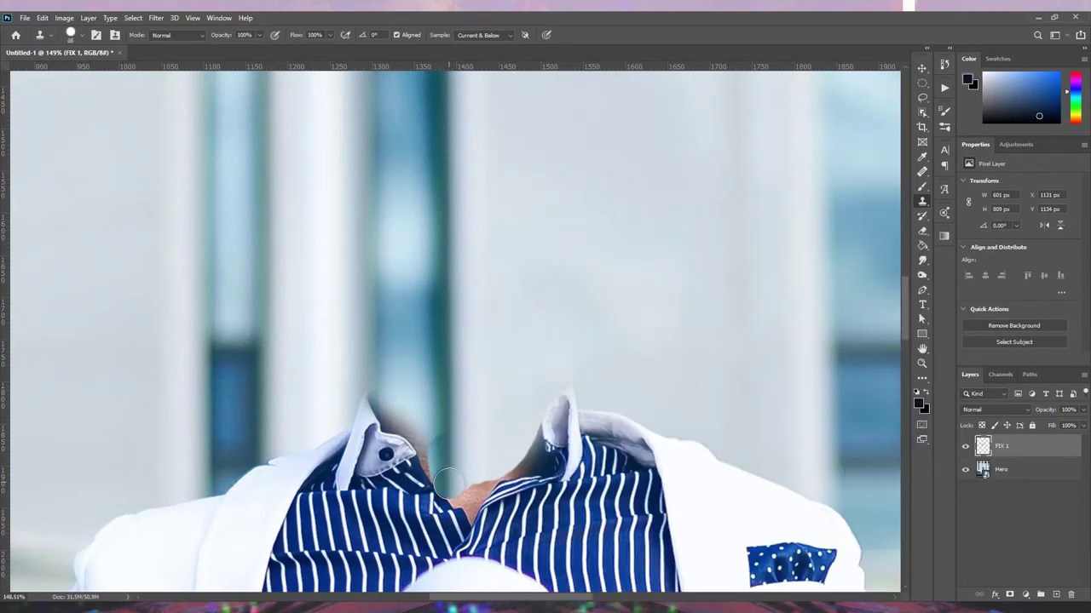
{"action": "left_click_drag", "start_coordinate": [447, 493], "coordinate": [382, 390]}
{"action": "scroll", "coordinate": [380, 385], "scroll_direction": "up", "scroll_amount": 2}
{"action": "scroll", "coordinate": [409, 341], "scroll_direction": "up", "scroll_amount": 2}
{"action": "left_click_drag", "start_coordinate": [425, 285], "coordinate": [369, 188]}
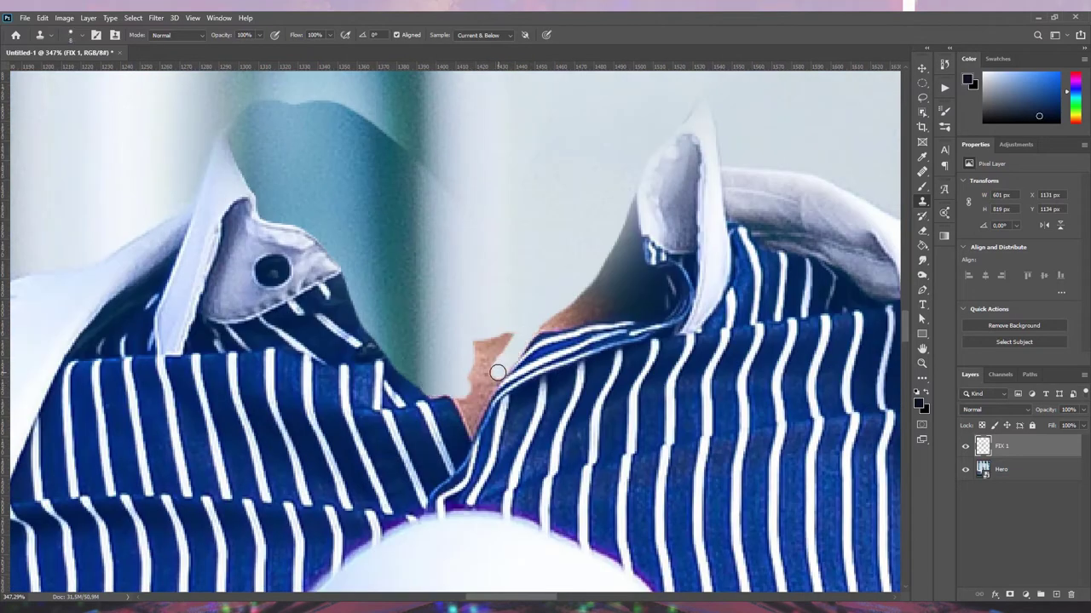
{"action": "mouse_move", "coordinate": [504, 341]}
{"action": "left_mouse_down"}
{"action": "mouse_move", "coordinate": [475, 392]}
{"action": "mouse_move", "coordinate": [608, 310]}
{"action": "mouse_move", "coordinate": [596, 272]}
{"action": "left_mouse_up"}
{"action": "scroll", "coordinate": [338, 303], "scroll_direction": "down", "scroll_amount": 3}
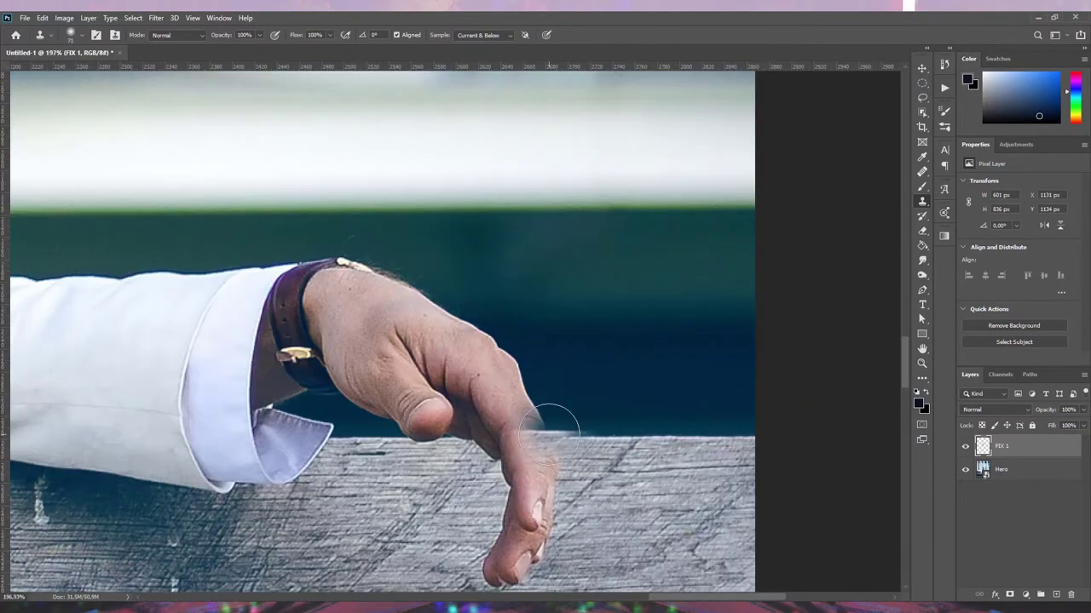
Step: Clone dark background and wood over both hands, outlining the right cuff area with a path
{"action": "left_click_drag", "start_coordinate": [521, 563], "coordinate": [554, 414]}
{"action": "mouse_move", "coordinate": [400, 400]}
{"action": "left_mouse_down"}
{"action": "mouse_move", "coordinate": [549, 441]}
{"action": "mouse_move", "coordinate": [358, 289]}
{"action": "left_mouse_up"}
{"action": "key", "text": "p"}
{"action": "scroll", "coordinate": [256, 281], "scroll_direction": "up", "scroll_amount": 3}
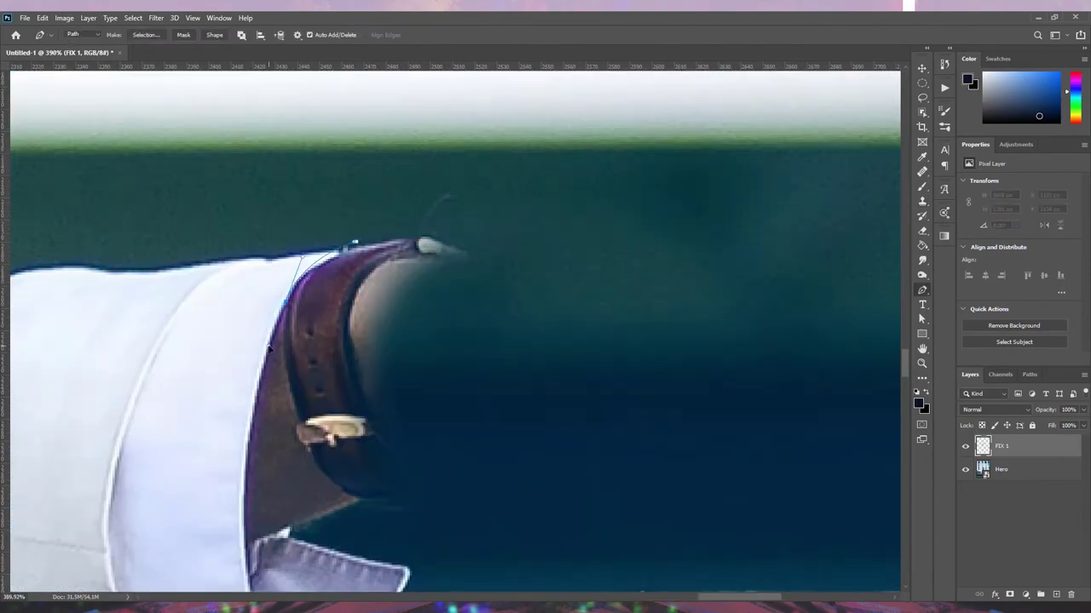
{"action": "left_click", "coordinate": [342, 250]}
{"action": "left_click", "coordinate": [247, 452]}
{"action": "left_click", "coordinate": [281, 541]}
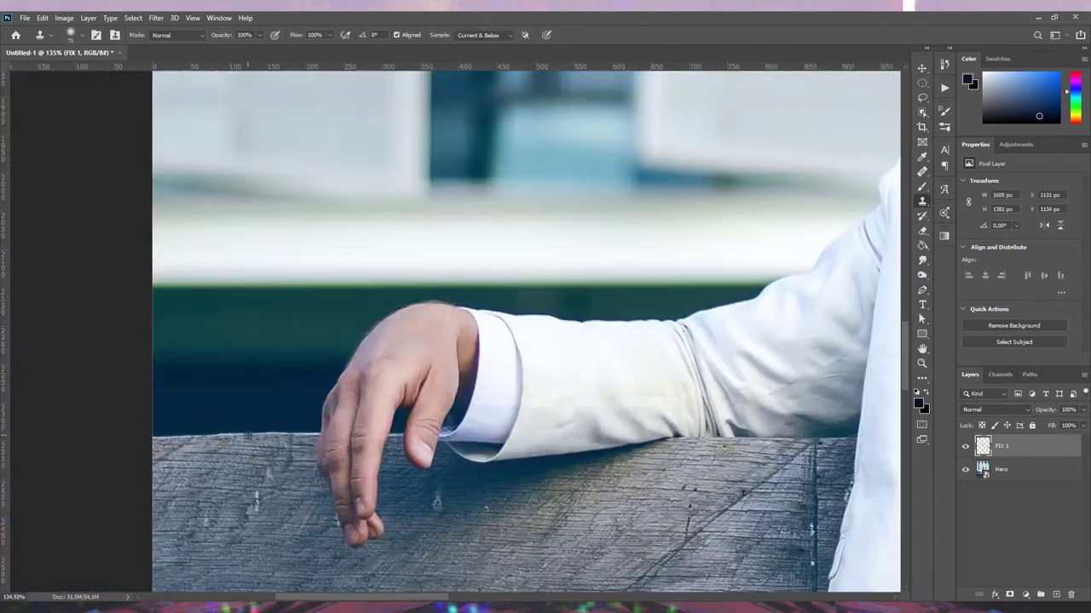
{"action": "mouse_move", "coordinate": [248, 435]}
{"action": "left_mouse_down"}
{"action": "mouse_move", "coordinate": [366, 477]}
{"action": "mouse_move", "coordinate": [443, 323]}
{"action": "left_mouse_up"}
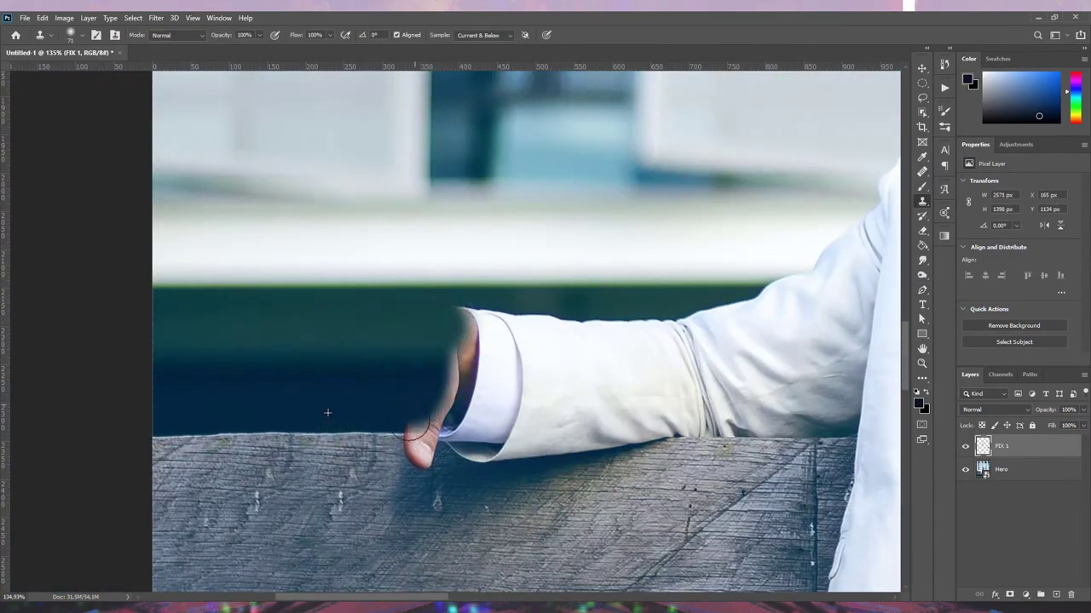
{"action": "left_click_drag", "start_coordinate": [426, 545], "coordinate": [256, 511]}
{"action": "left_click_drag", "start_coordinate": [435, 426], "coordinate": [455, 344]}
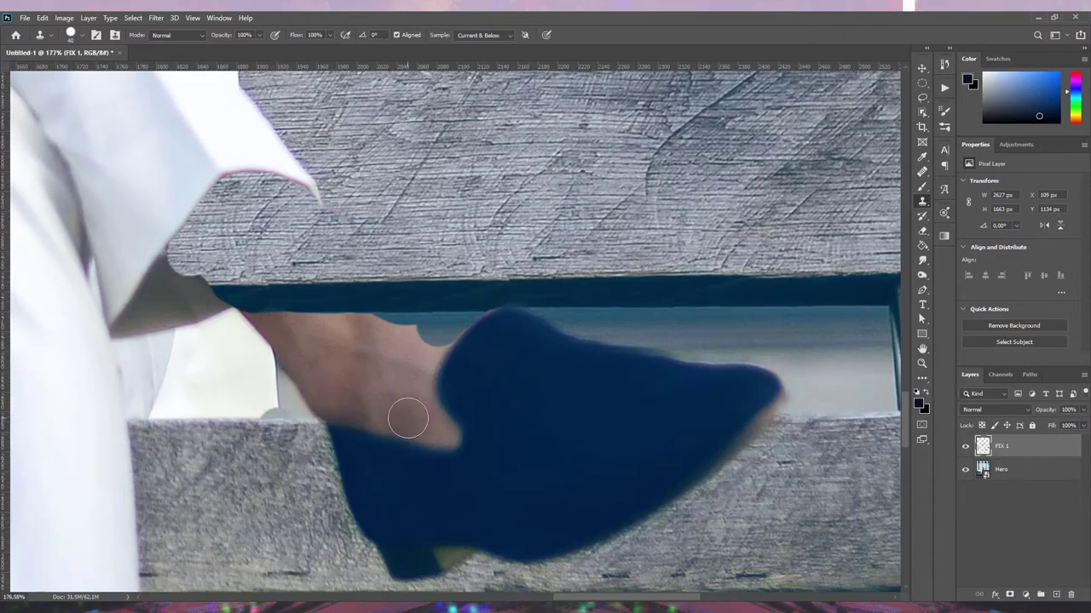
Step: Paint wood, background and grass over the exposed ankles, leaving only the shoes
{"action": "mouse_move", "coordinate": [406, 418]}
{"action": "left_mouse_down"}
{"action": "mouse_move", "coordinate": [443, 426]}
{"action": "mouse_move", "coordinate": [435, 324]}
{"action": "mouse_move", "coordinate": [352, 365]}
{"action": "mouse_move", "coordinate": [273, 357]}
{"action": "mouse_move", "coordinate": [248, 324]}
{"action": "left_mouse_up"}
{"action": "right_click", "coordinate": [330, 340]}
{"action": "key", "text": "Escape"}
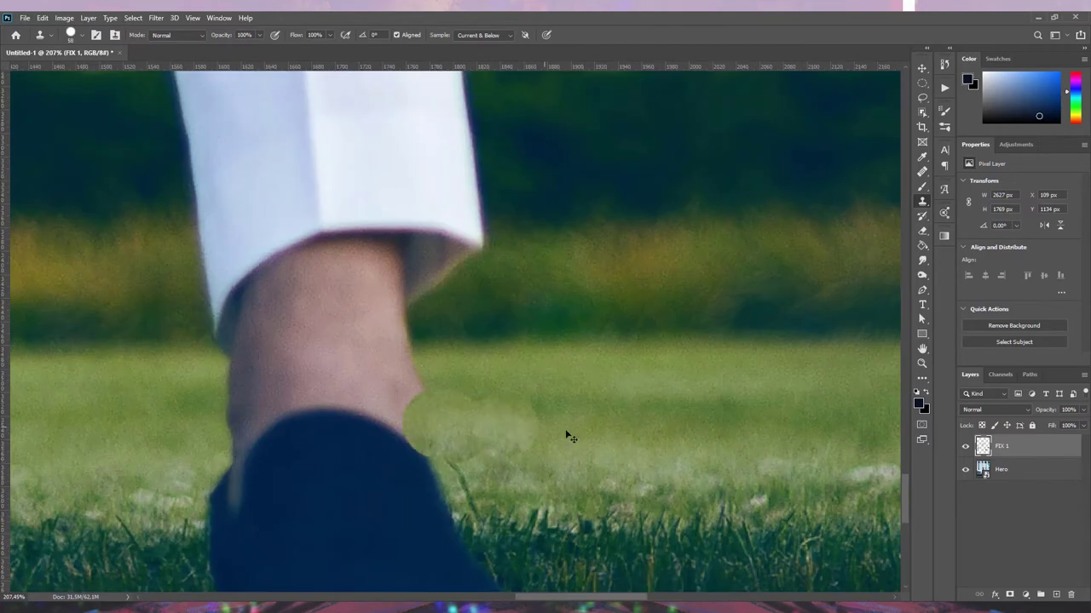
{"action": "left_click_drag", "start_coordinate": [460, 393], "coordinate": [383, 382]}
{"action": "mouse_move", "coordinate": [219, 414]}
{"action": "left_mouse_down"}
{"action": "mouse_move", "coordinate": [321, 360]}
{"action": "mouse_move", "coordinate": [244, 353]}
{"action": "mouse_move", "coordinate": [375, 307]}
{"action": "mouse_move", "coordinate": [360, 294]}
{"action": "left_mouse_up"}
{"action": "right_click", "coordinate": [247, 397]}
{"action": "key", "text": "Escape"}
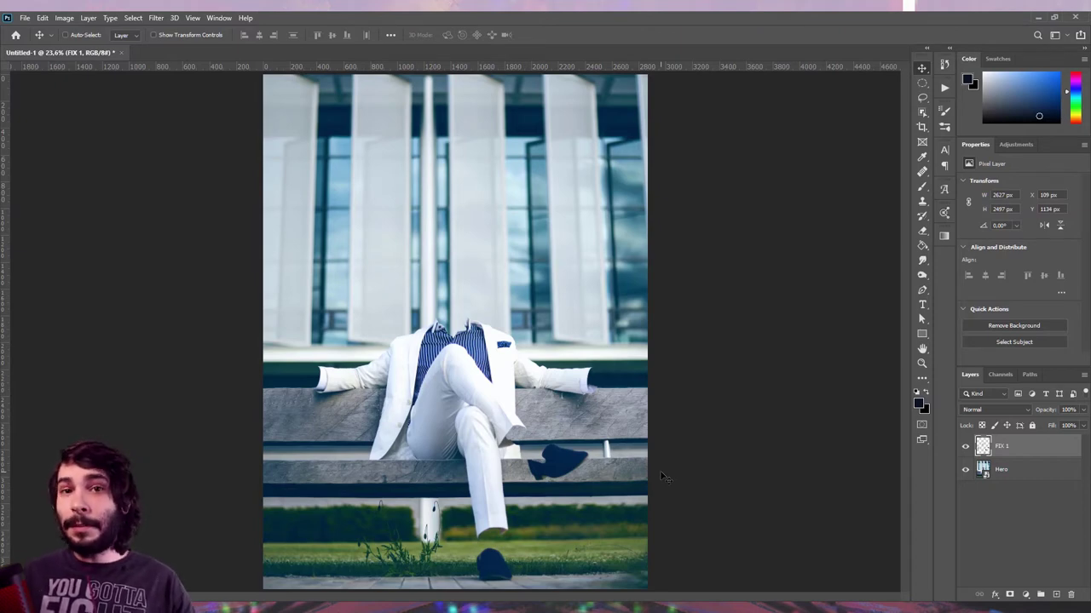
Step: Add a new empty layer on top for the opening fills
{"action": "left_click", "coordinate": [1057, 595]}
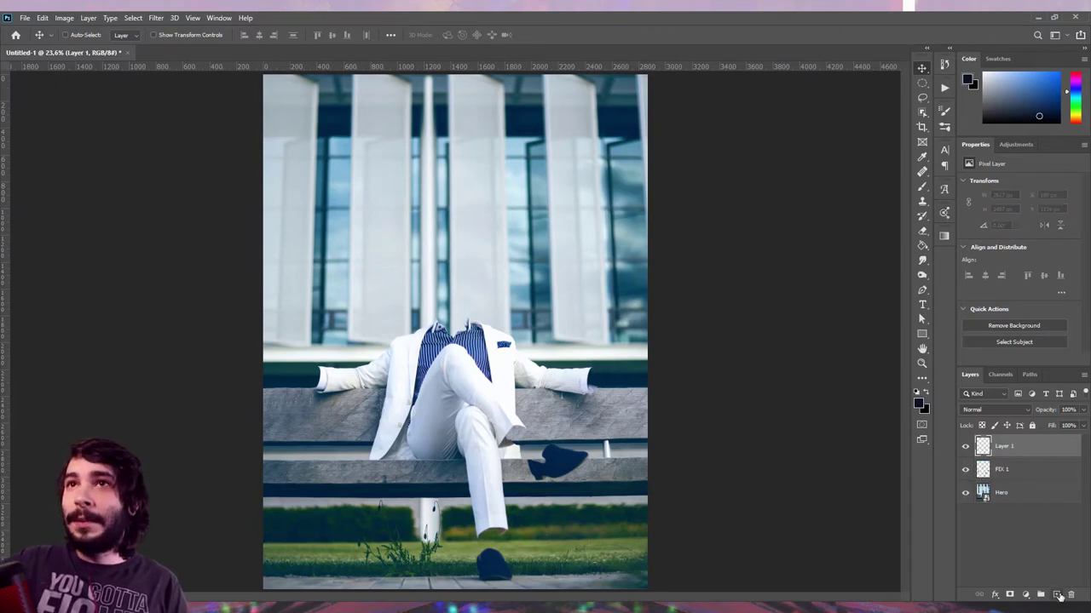
{"action": "key", "text": "b"}
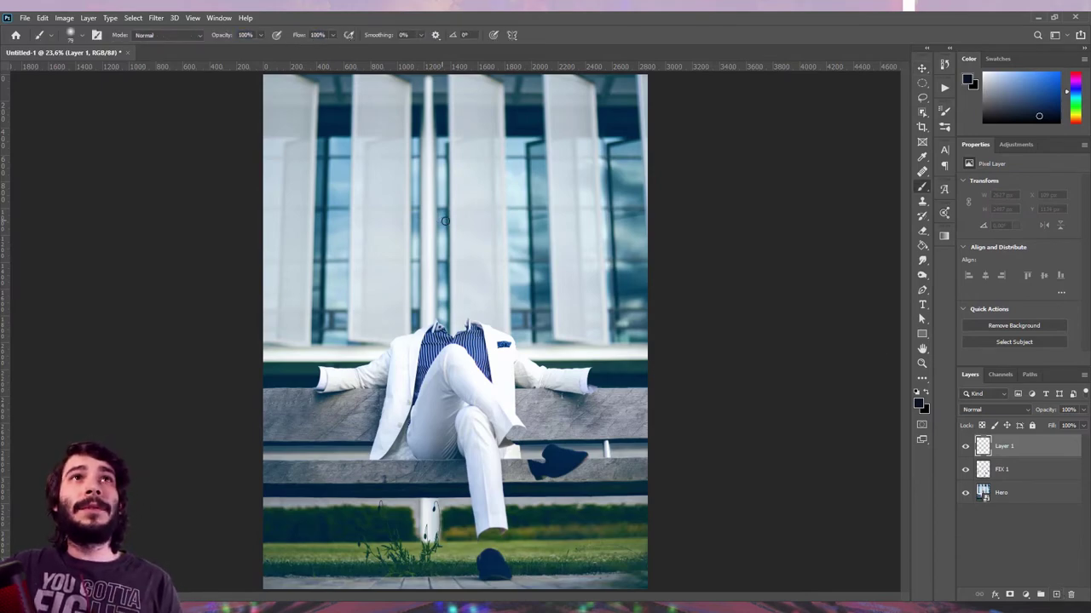
{"action": "scroll", "coordinate": [597, 396], "scroll_direction": "up", "scroll_amount": 3}
{"action": "scroll", "coordinate": [597, 396], "scroll_direction": "up", "scroll_amount": 3}
{"action": "scroll", "coordinate": [596, 396], "scroll_direction": "up", "scroll_amount": 3}
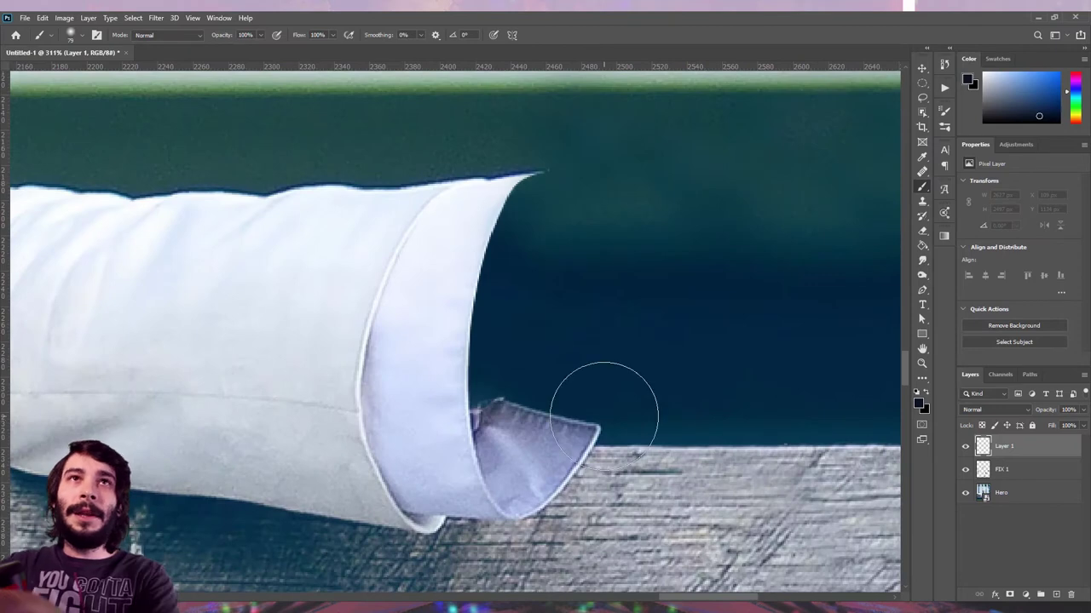
Step: Outline the right sleeve cuff opening as a selection and fill it dark blue-grey
{"action": "key", "text": "p"}
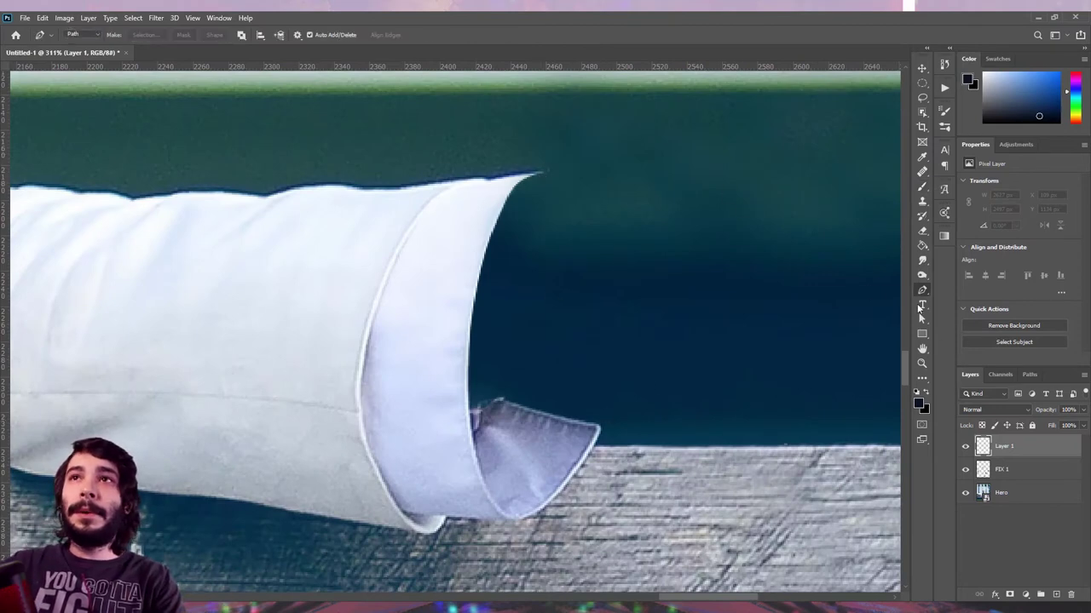
{"action": "left_click", "coordinate": [539, 173]}
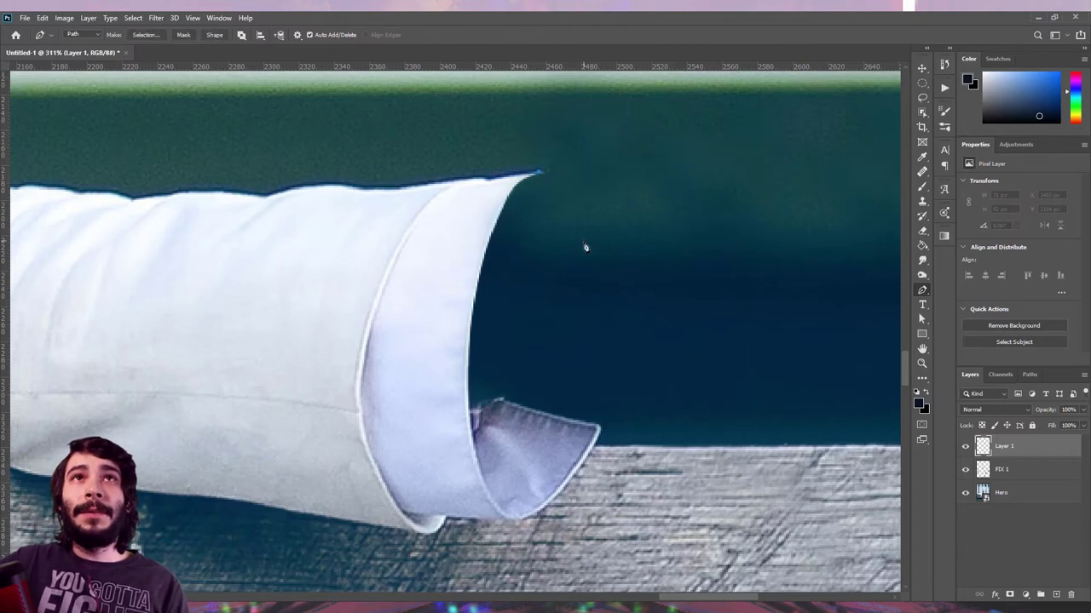
{"action": "left_click_drag", "start_coordinate": [583, 245], "coordinate": [586, 324]}
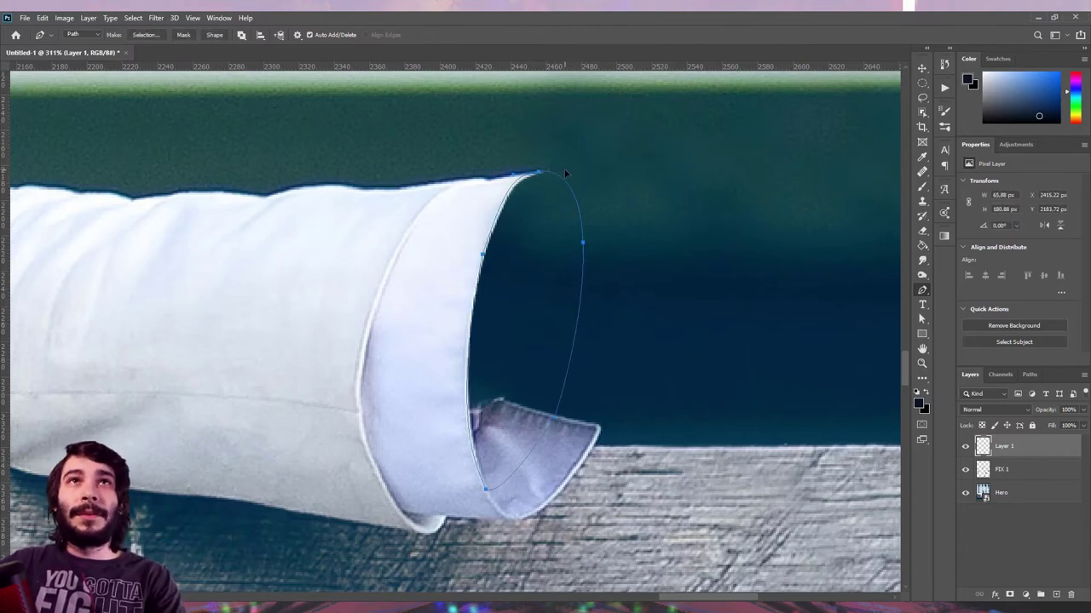
{"action": "right_click", "coordinate": [547, 220]}
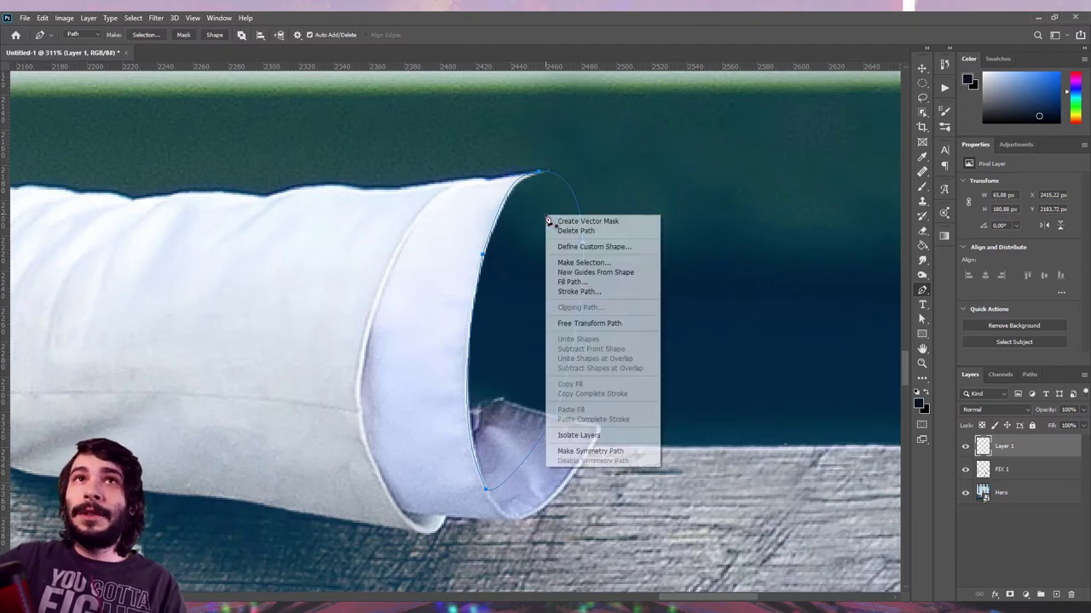
{"action": "left_click", "coordinate": [559, 263]}
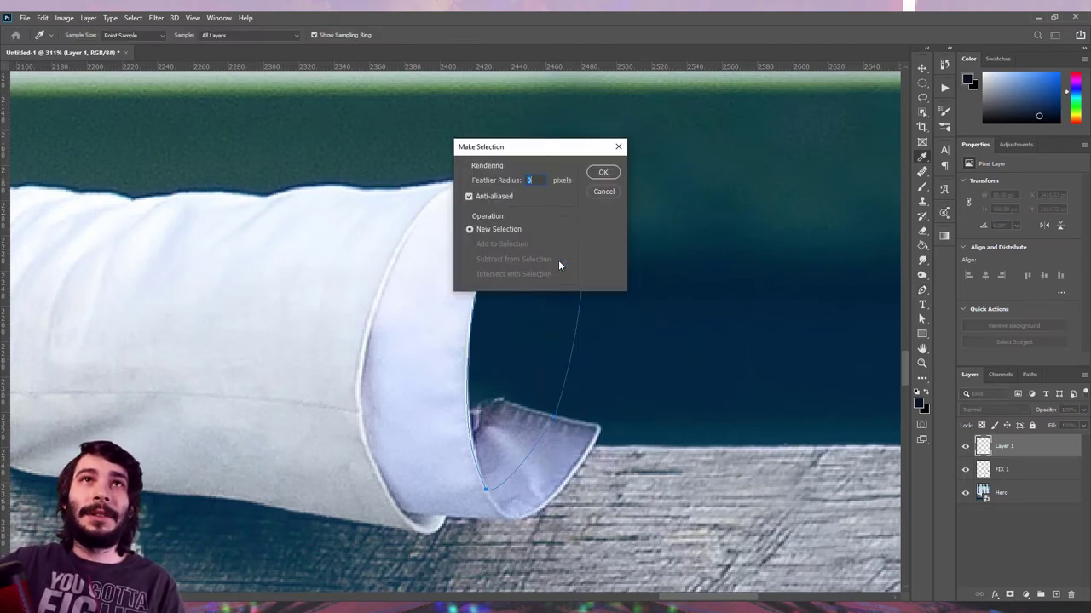
{"action": "key", "text": "Return"}
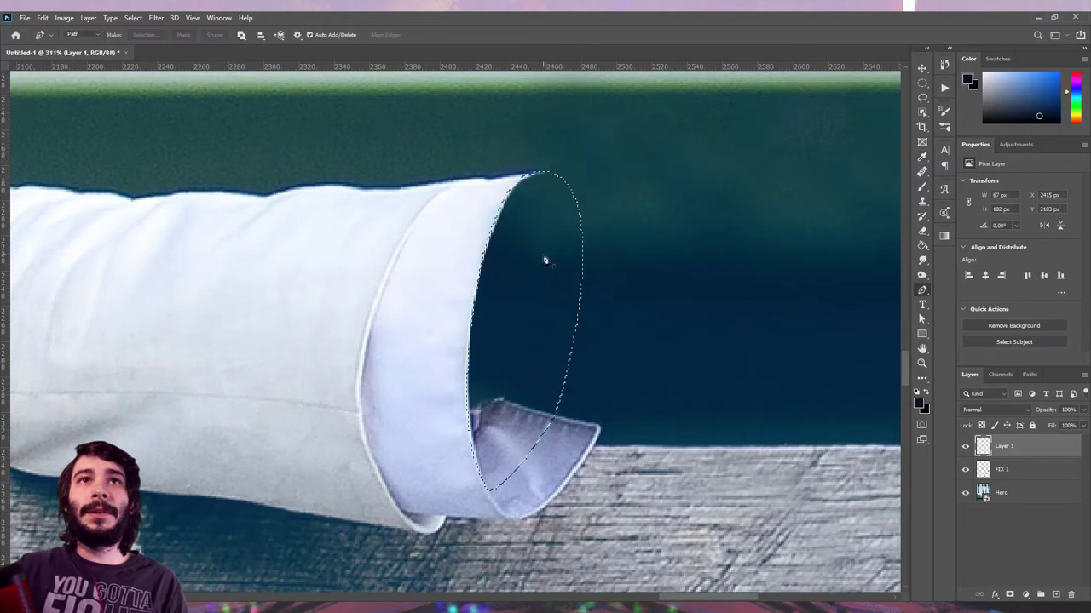
{"action": "key", "text": "b"}
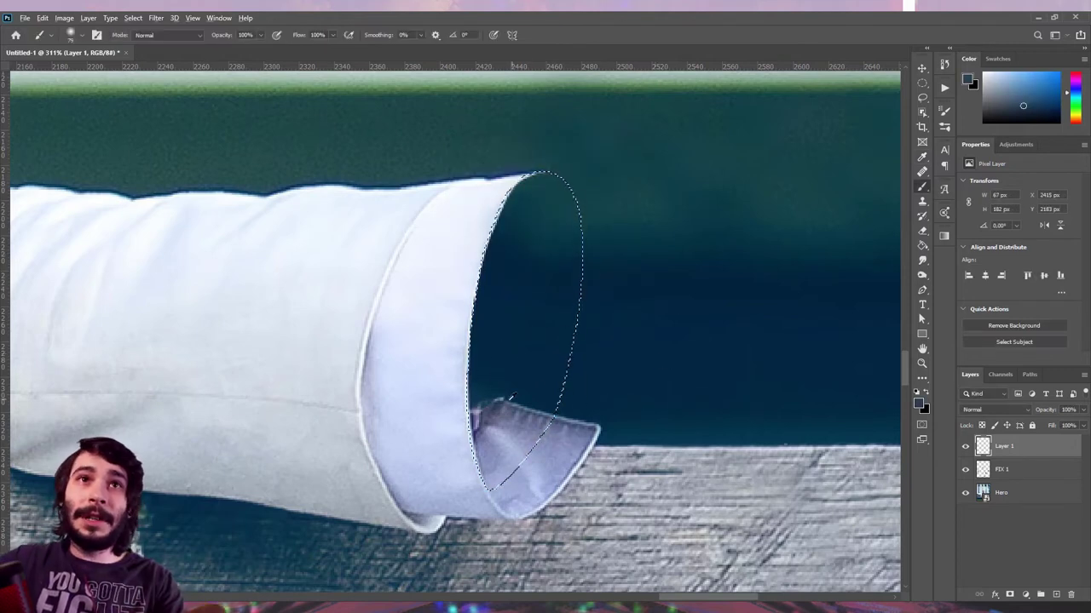
{"action": "left_click", "coordinate": [563, 364], "text": "alt"}
{"action": "left_click", "coordinate": [545, 389], "text": "alt"}
{"action": "left_click_drag", "start_coordinate": [545, 390], "coordinate": [553, 254]}
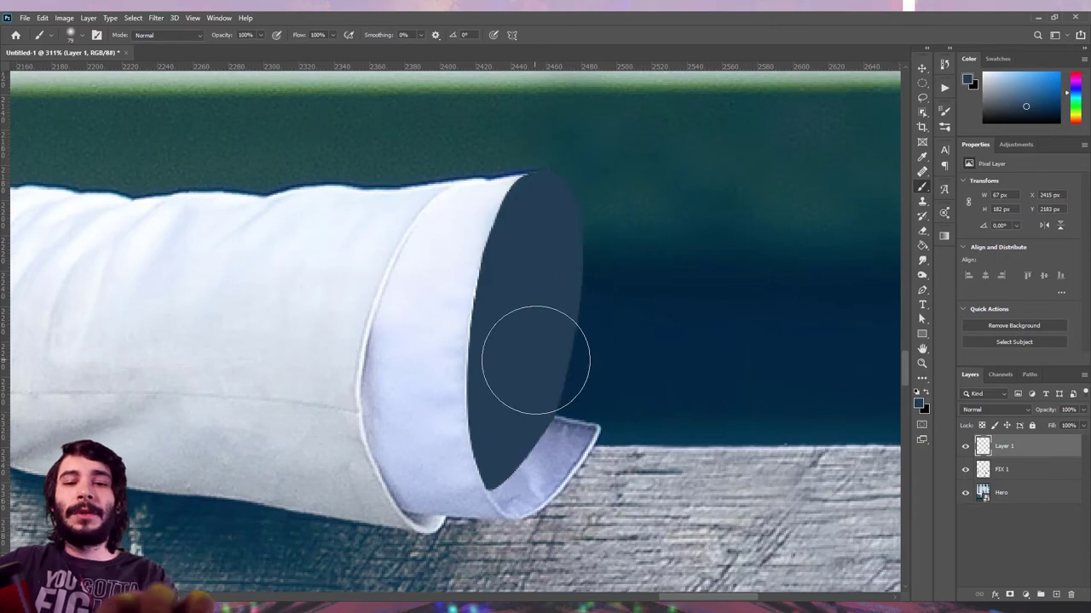
{"action": "key", "text": "ctrl+d"}
{"action": "key", "text": "v"}
Step: Outline the left cuff opening with the Pen and turn it into a selection
{"action": "scroll", "coordinate": [583, 299], "scroll_direction": "down", "scroll_amount": 5}
{"action": "scroll", "coordinate": [584, 298], "scroll_direction": "down", "scroll_amount": 5}
{"action": "scroll", "coordinate": [565, 329], "scroll_direction": "up", "scroll_amount": 1}
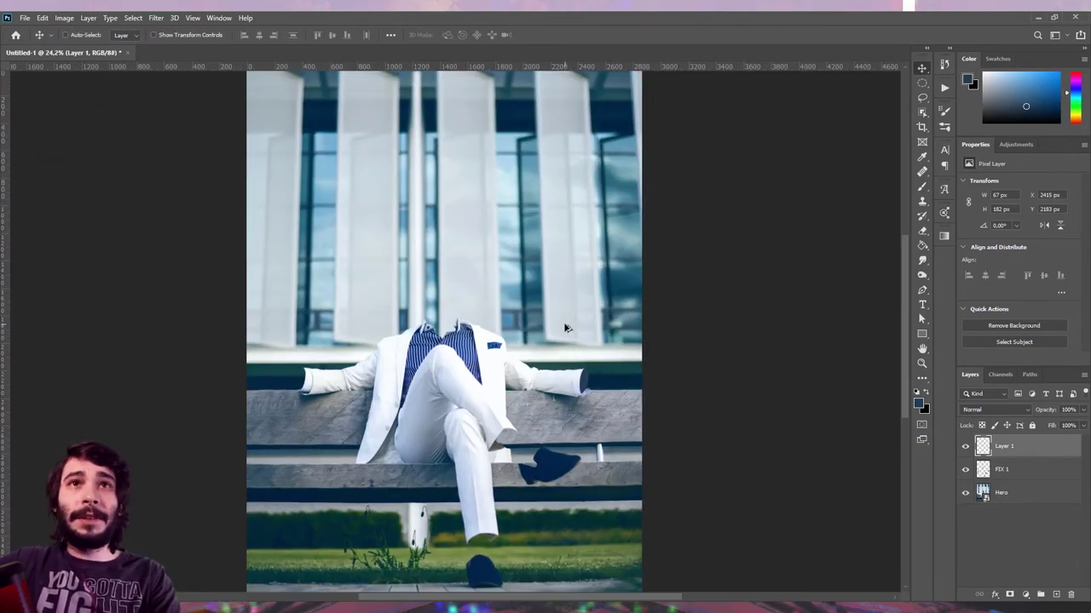
{"action": "scroll", "coordinate": [288, 396], "scroll_direction": "up", "scroll_amount": 2}
{"action": "scroll", "coordinate": [288, 396], "scroll_direction": "up", "scroll_amount": 3}
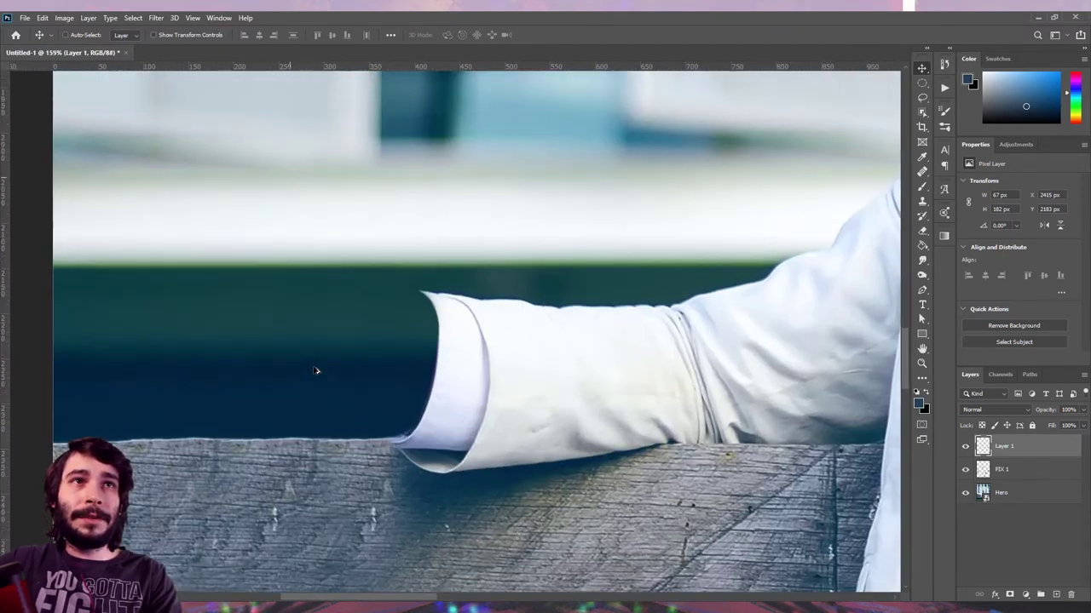
{"action": "scroll", "coordinate": [288, 396], "scroll_direction": "up", "scroll_amount": 2}
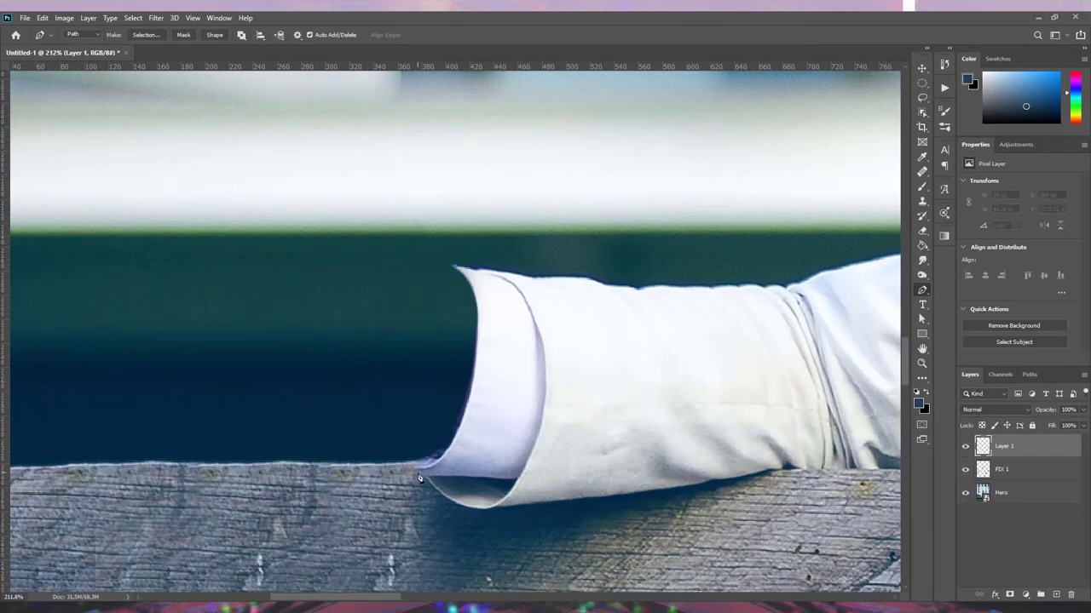
{"action": "left_click_drag", "start_coordinate": [403, 343], "coordinate": [428, 231]}
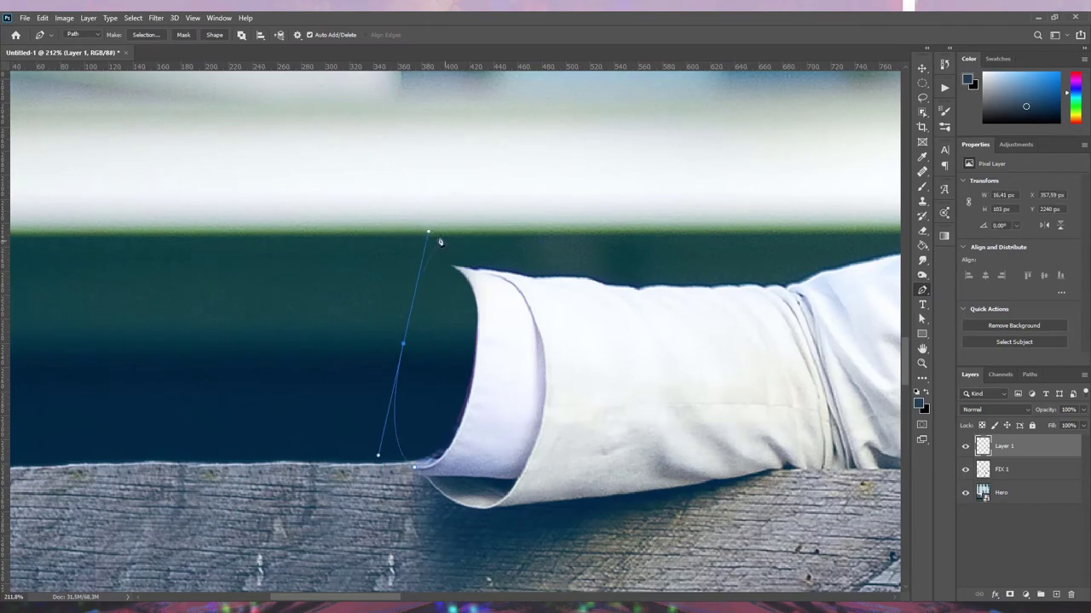
{"action": "left_click", "coordinate": [455, 271]}
{"action": "right_click", "coordinate": [378, 213]}
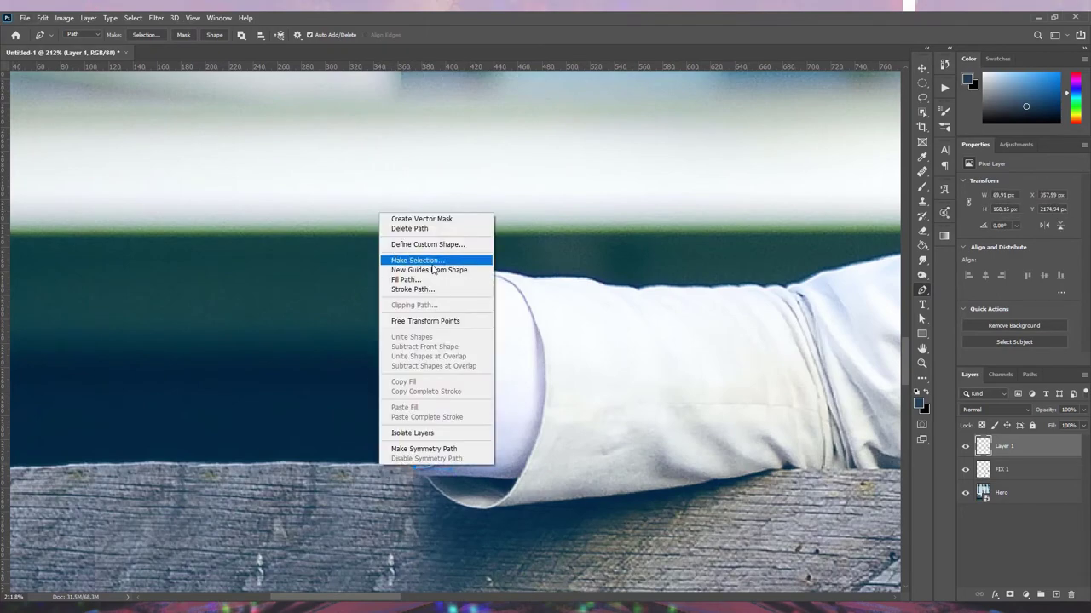
{"action": "left_click", "coordinate": [434, 259]}
{"action": "key", "text": "b"}
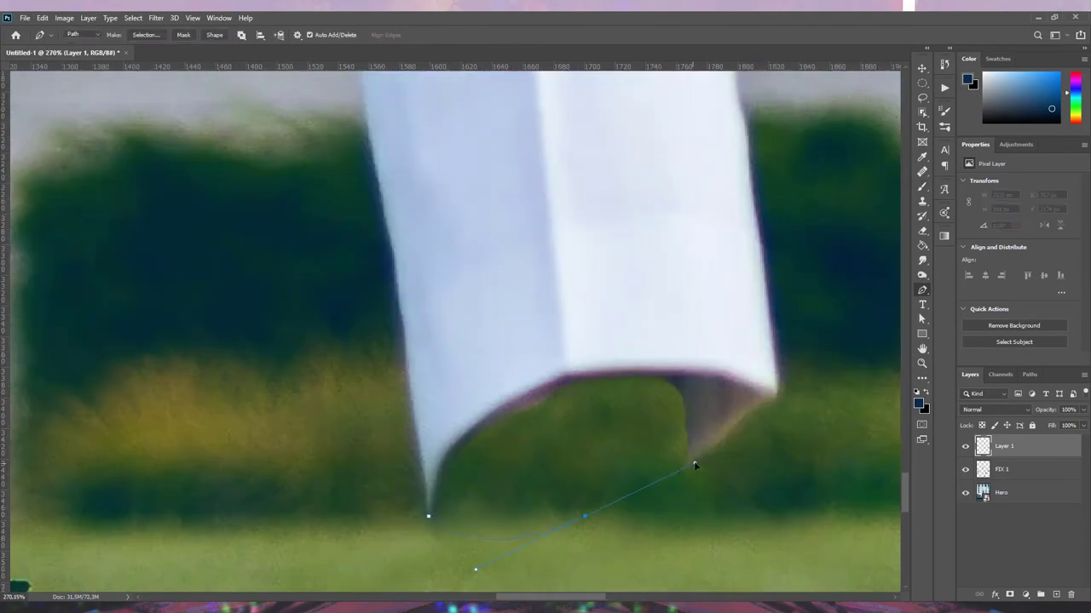
Step: Select both trouser hem openings with Pen outlines and fill them with dark colour
{"action": "left_click", "coordinate": [583, 375]}
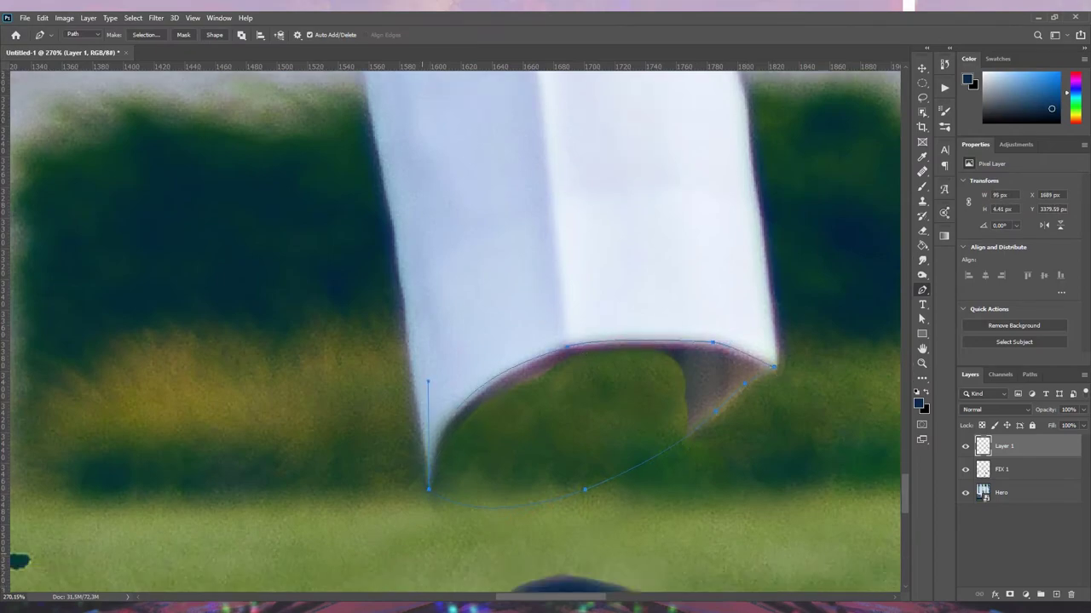
{"action": "right_click", "coordinate": [427, 195]}
{"action": "left_click", "coordinate": [460, 261]}
{"action": "key", "text": "b"}
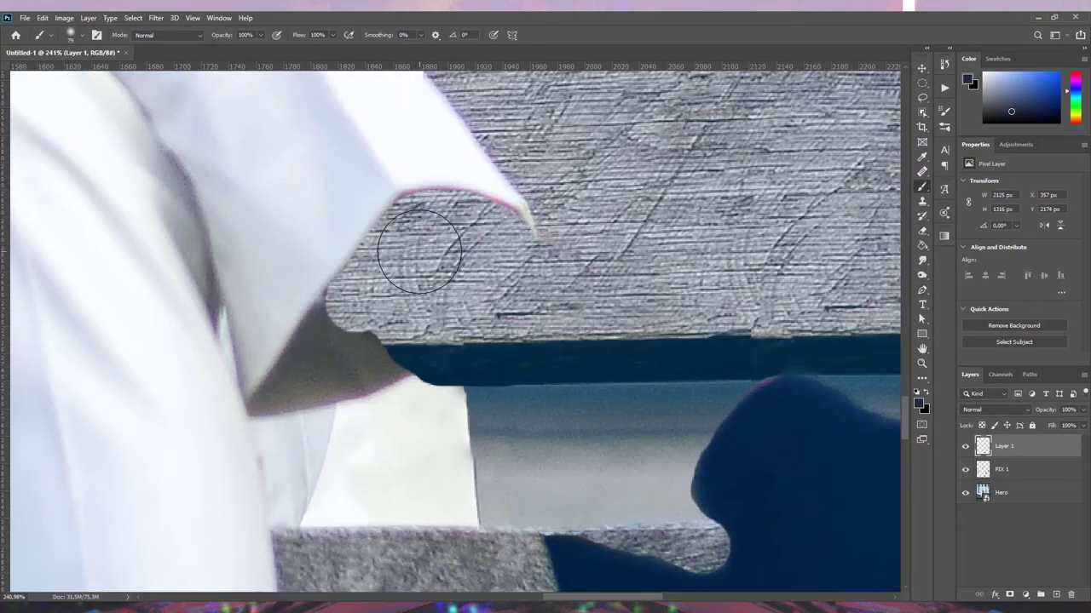
{"action": "left_click", "coordinate": [250, 416]}
{"action": "left_click", "coordinate": [364, 394]}
{"action": "left_click", "coordinate": [427, 368]}
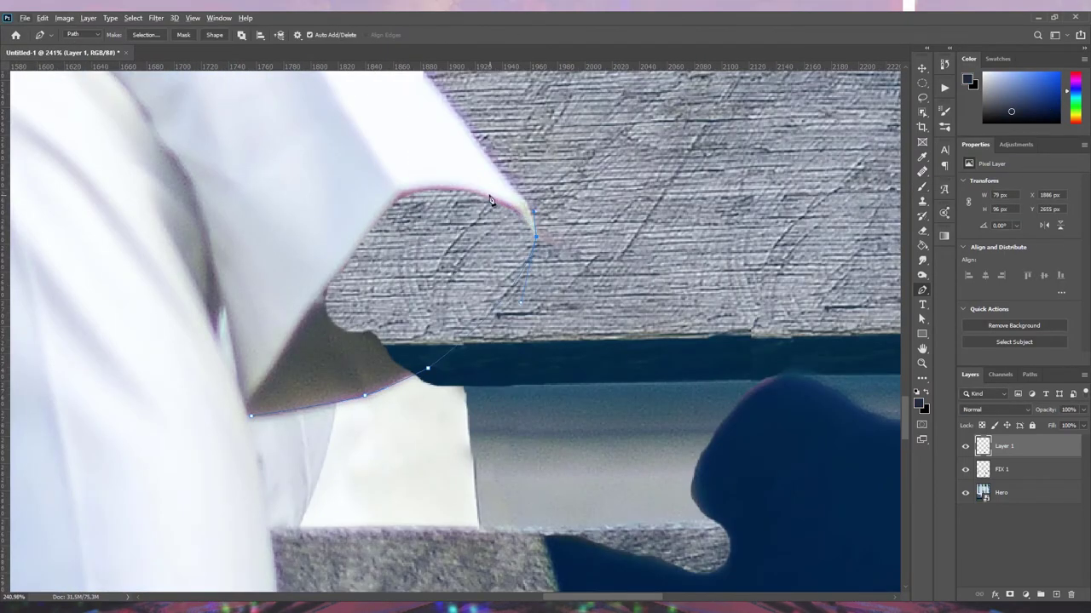
{"action": "left_click_drag", "start_coordinate": [401, 195], "coordinate": [384, 204]}
{"action": "left_click", "coordinate": [251, 416]}
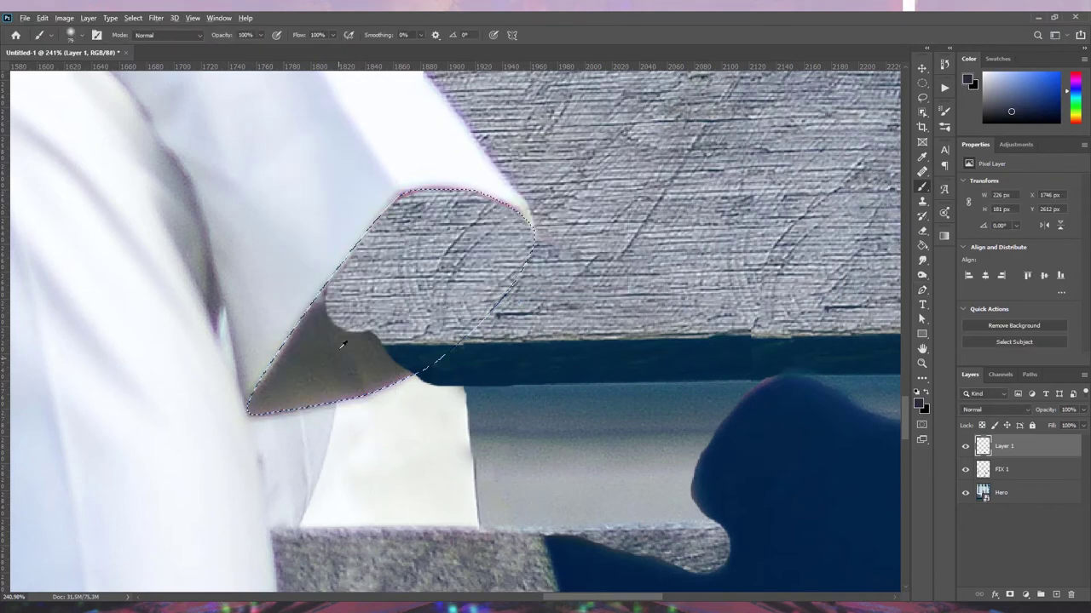
{"action": "right_click", "coordinate": [435, 222]}
{"action": "left_click", "coordinate": [467, 288]}
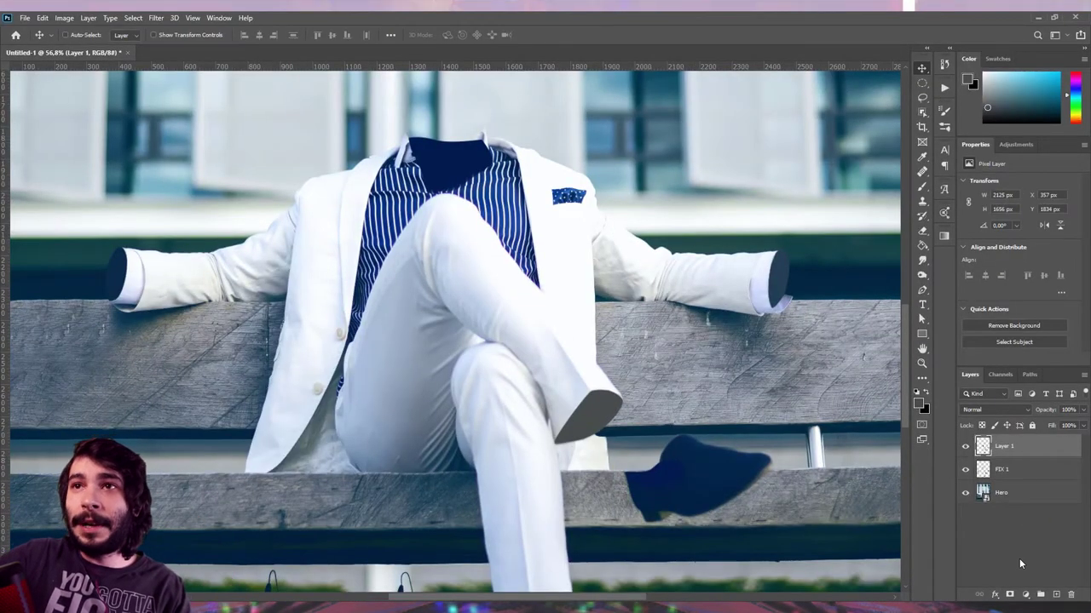
Step: Add a layer mask to Layer 1, load its painted pixels, and set black for painting
{"action": "left_click", "coordinate": [1011, 594]}
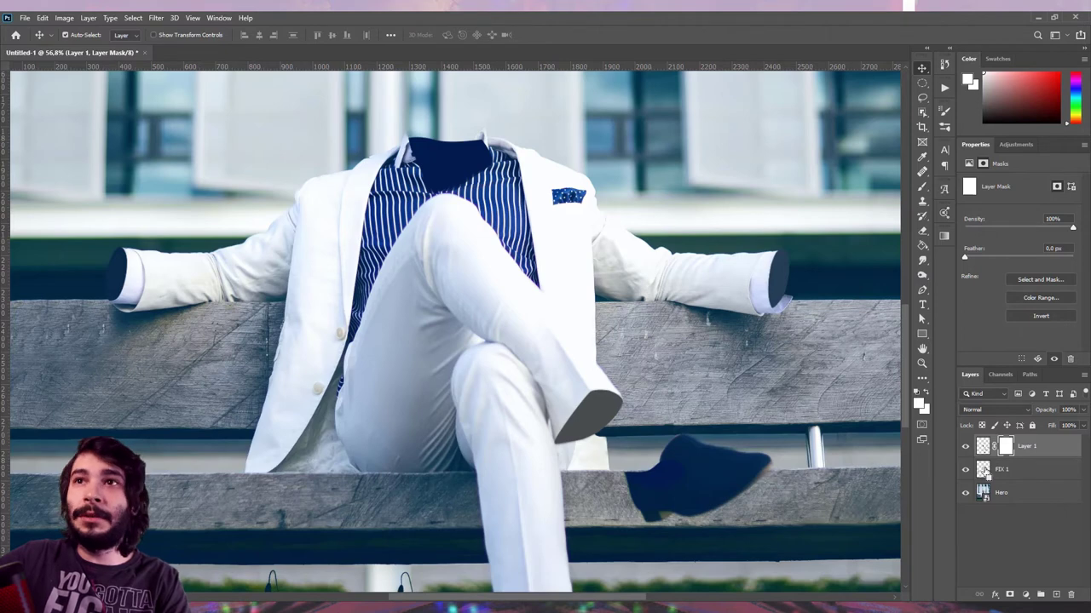
{"action": "left_click", "coordinate": [983, 470], "text": "ctrl"}
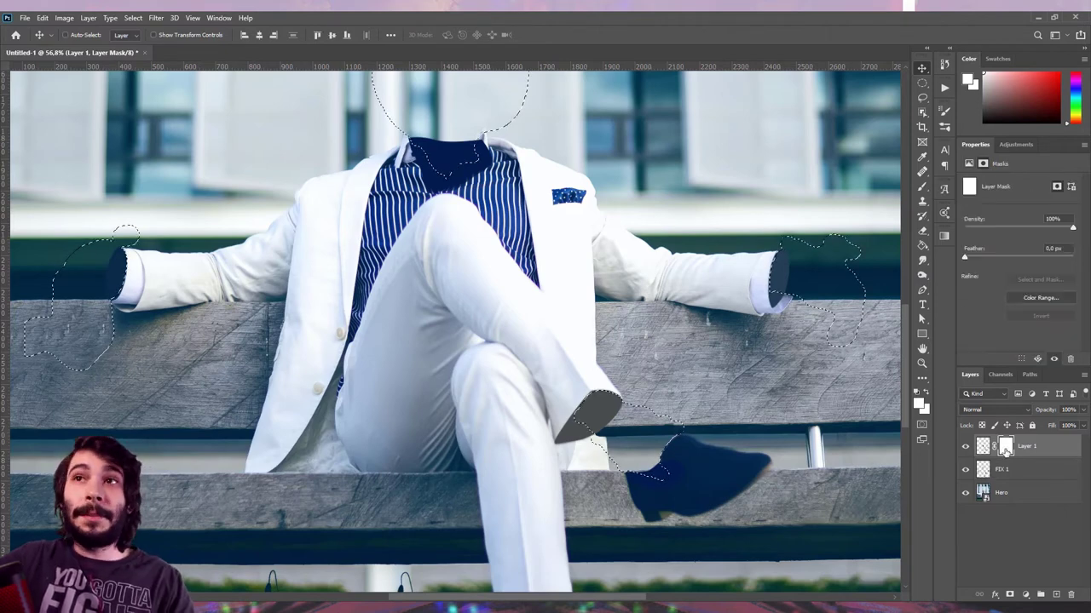
{"action": "key", "text": "b"}
{"action": "key", "text": "x"}
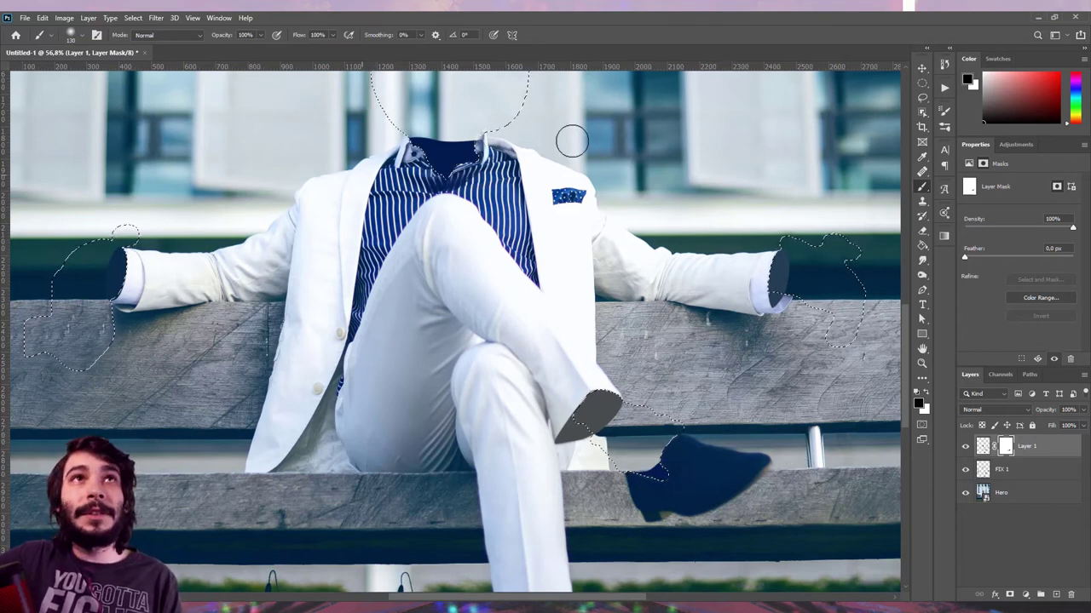
Step: Clear the selection, fit the figure in view, and add a new empty top layer
{"action": "key", "text": "ctrl+d"}
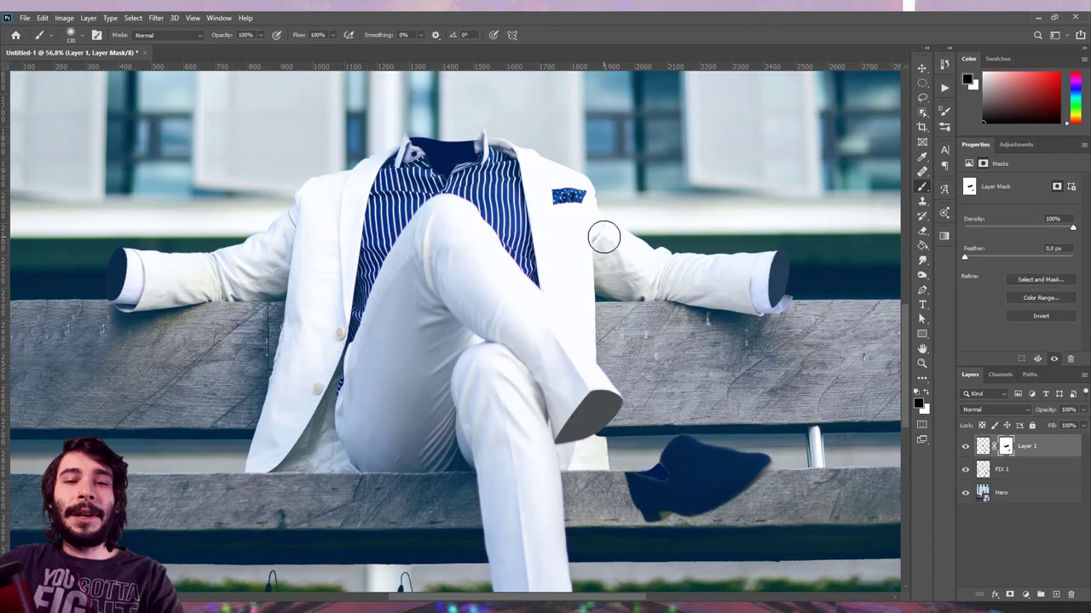
{"action": "key", "text": "v"}
{"action": "key", "text": "ctrl+0"}
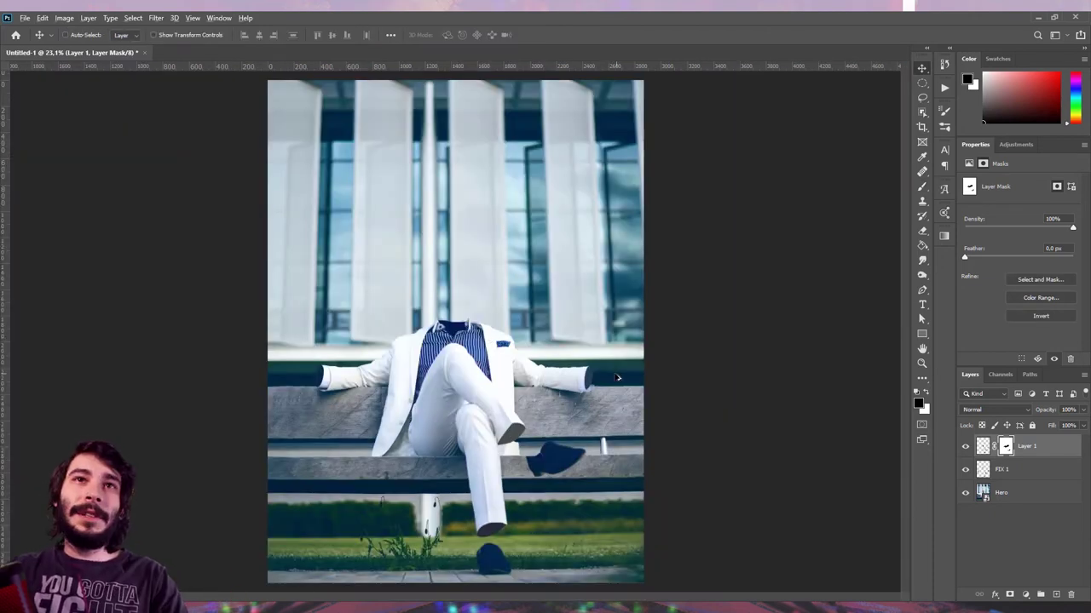
{"action": "scroll", "coordinate": [618, 378], "scroll_direction": "up", "scroll_amount": 4}
{"action": "scroll", "coordinate": [572, 353], "scroll_direction": "up", "scroll_amount": 2}
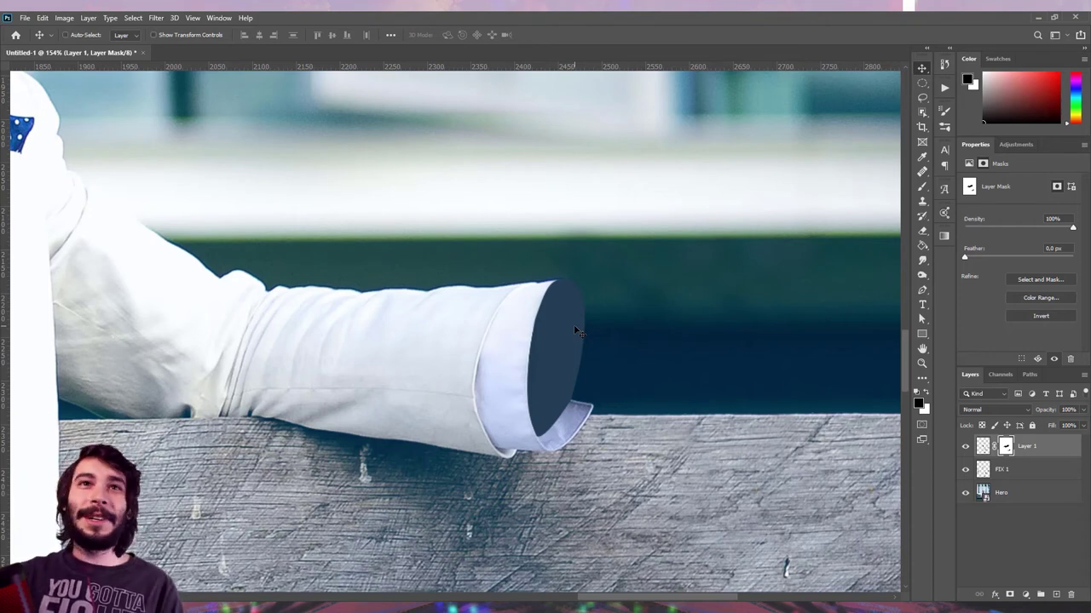
{"action": "key", "text": "ctrl+0"}
{"action": "left_click", "coordinate": [1056, 594]}
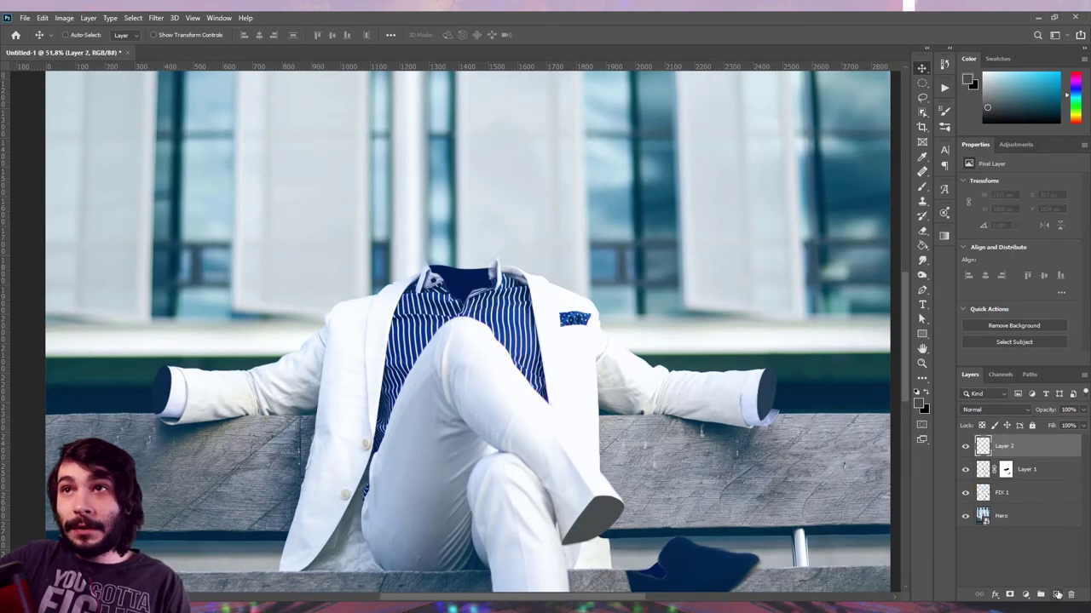
Step: Clip the new layer to Layer 1 and softly shade the sleeve opening with sampled dark blue
{"action": "left_click", "coordinate": [1046, 456], "text": "alt"}
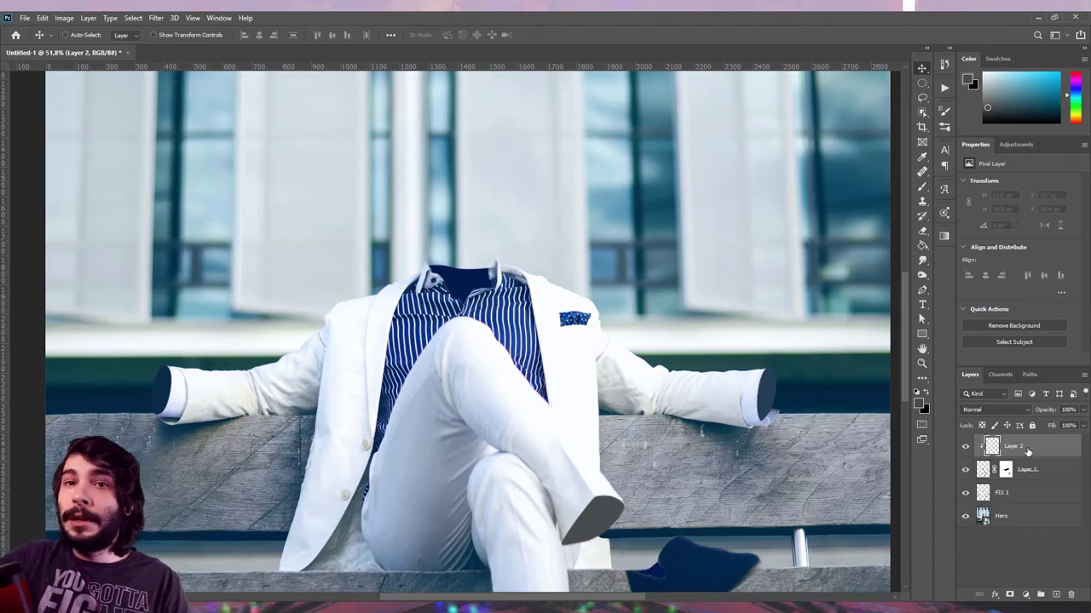
{"action": "key", "text": "b"}
{"action": "scroll", "coordinate": [806, 370], "scroll_direction": "up", "scroll_amount": 2}
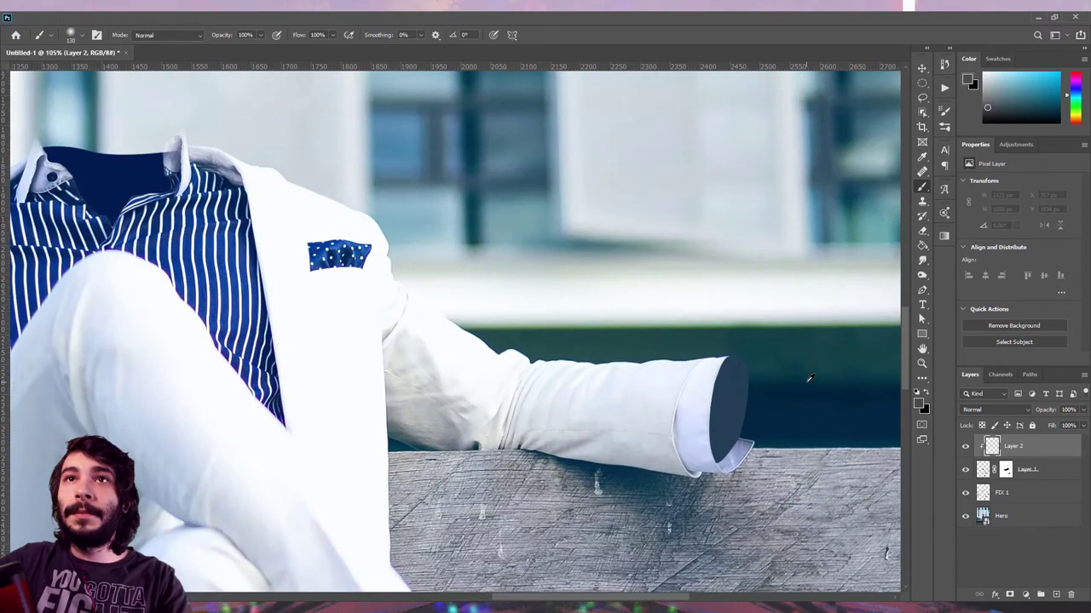
{"action": "scroll", "coordinate": [668, 394], "scroll_direction": "up", "scroll_amount": 2}
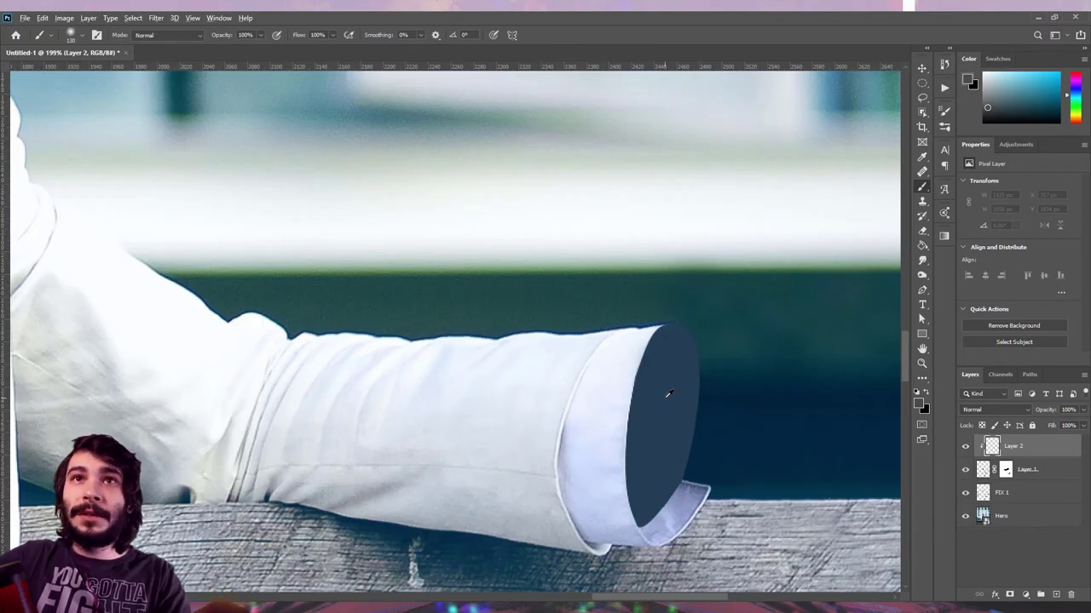
{"action": "left_click", "coordinate": [668, 393], "text": "alt"}
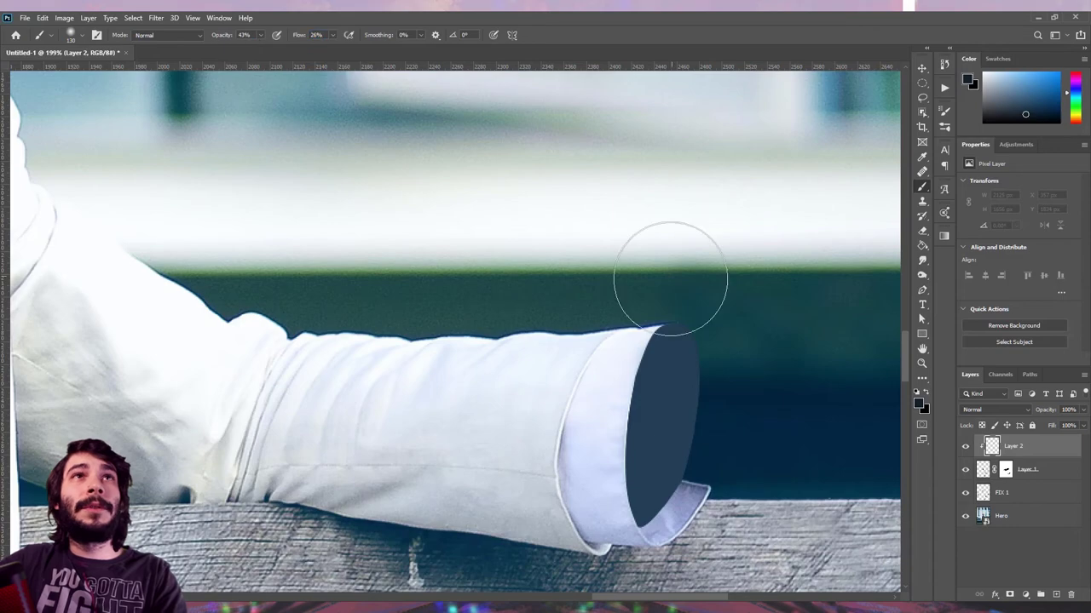
{"action": "left_click_drag", "start_coordinate": [601, 358], "coordinate": [588, 477]}
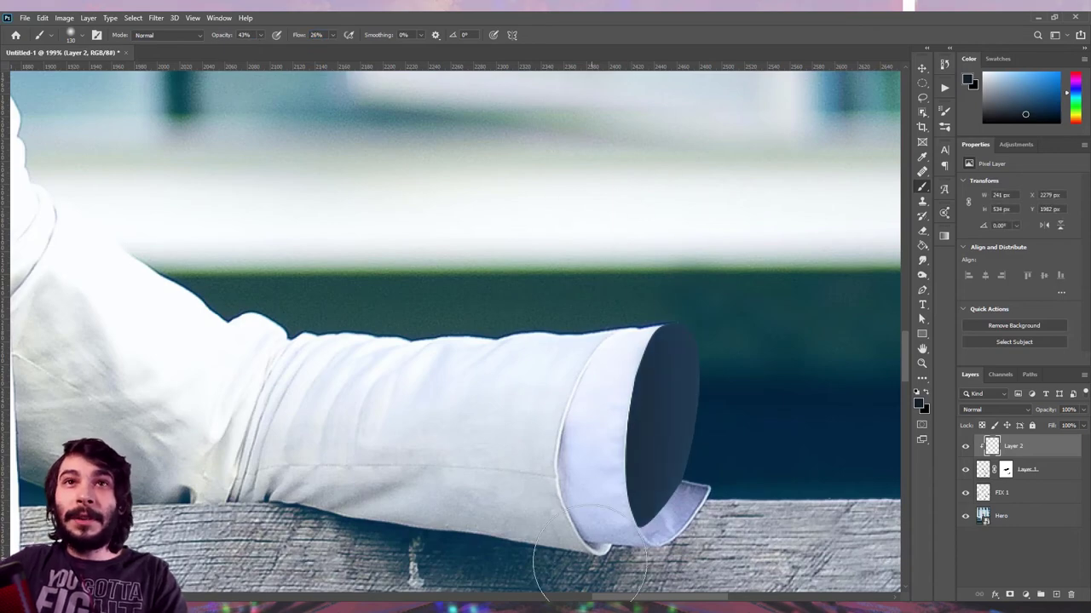
Step: Sample the dark colour at the trouser hem opening for shading
{"action": "scroll", "coordinate": [596, 421], "scroll_direction": "down", "scroll_amount": 2}
{"action": "scroll", "coordinate": [613, 413], "scroll_direction": "down", "scroll_amount": 2}
{"action": "scroll", "coordinate": [635, 407], "scroll_direction": "up", "scroll_amount": 2}
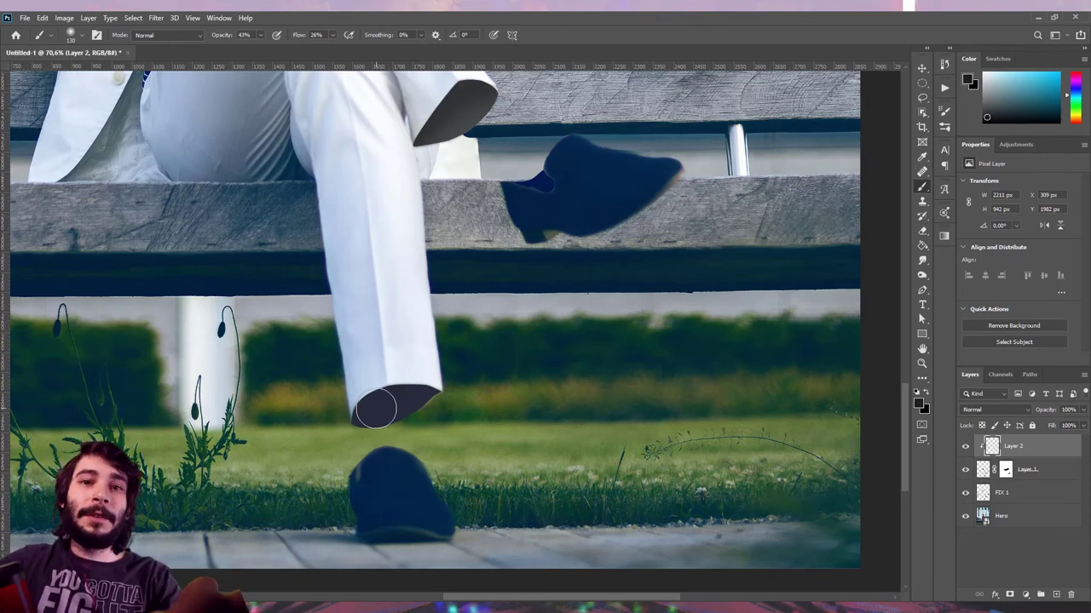
{"action": "scroll", "coordinate": [375, 409], "scroll_direction": "up", "scroll_amount": 5}
{"action": "left_click", "coordinate": [408, 401], "text": "alt"}
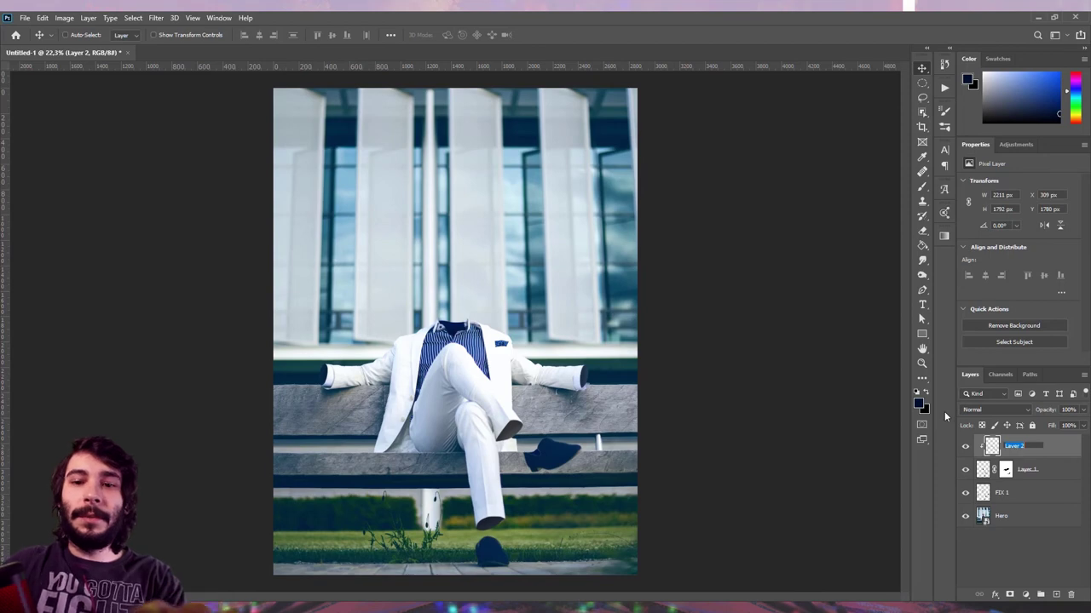
Step: Finish naming Layer 2 'Volume', then rename Layer 1 to 'Preenchimento'
{"action": "type", "text": "me"}
{"action": "key", "text": "Return"}
{"action": "double_click", "coordinate": [1028, 470]}
{"action": "type", "text": "Preenchiment"}
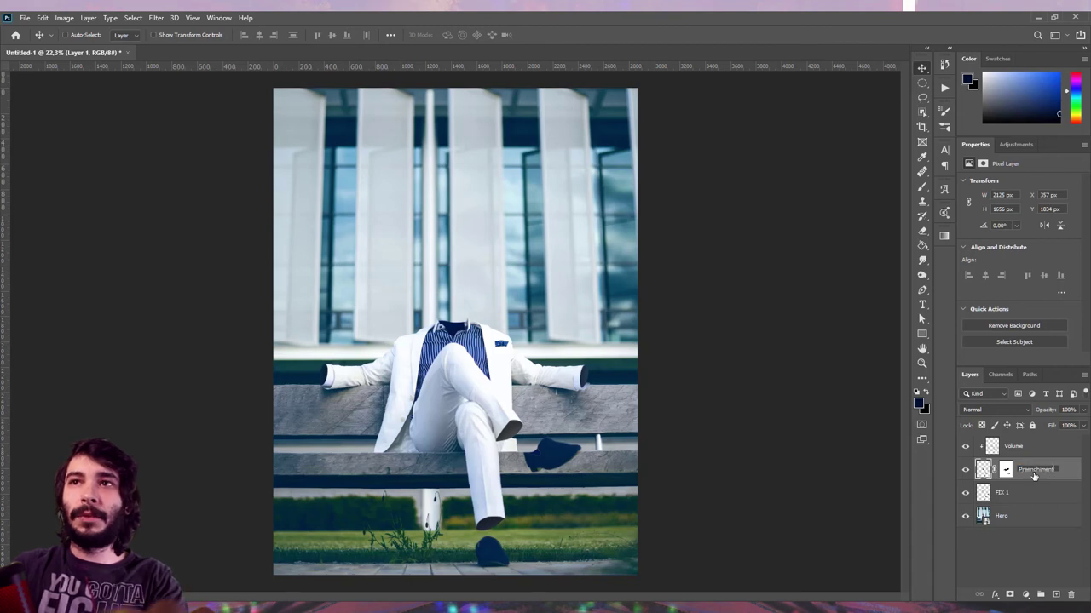
{"action": "key", "text": "Return"}
{"action": "scroll", "coordinate": [494, 328], "scroll_direction": "up", "scroll_amount": 1}
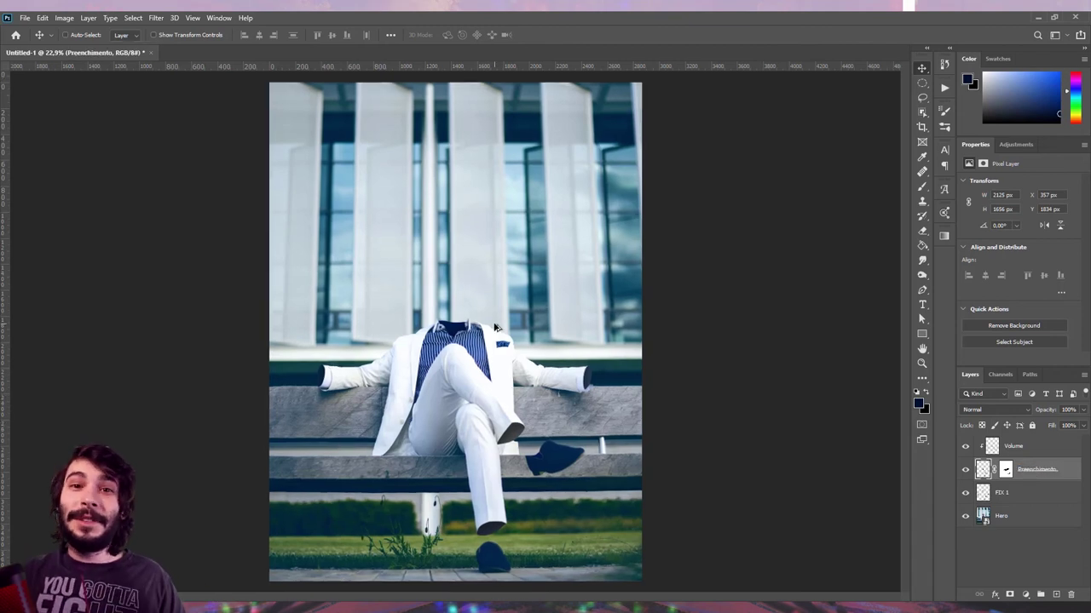